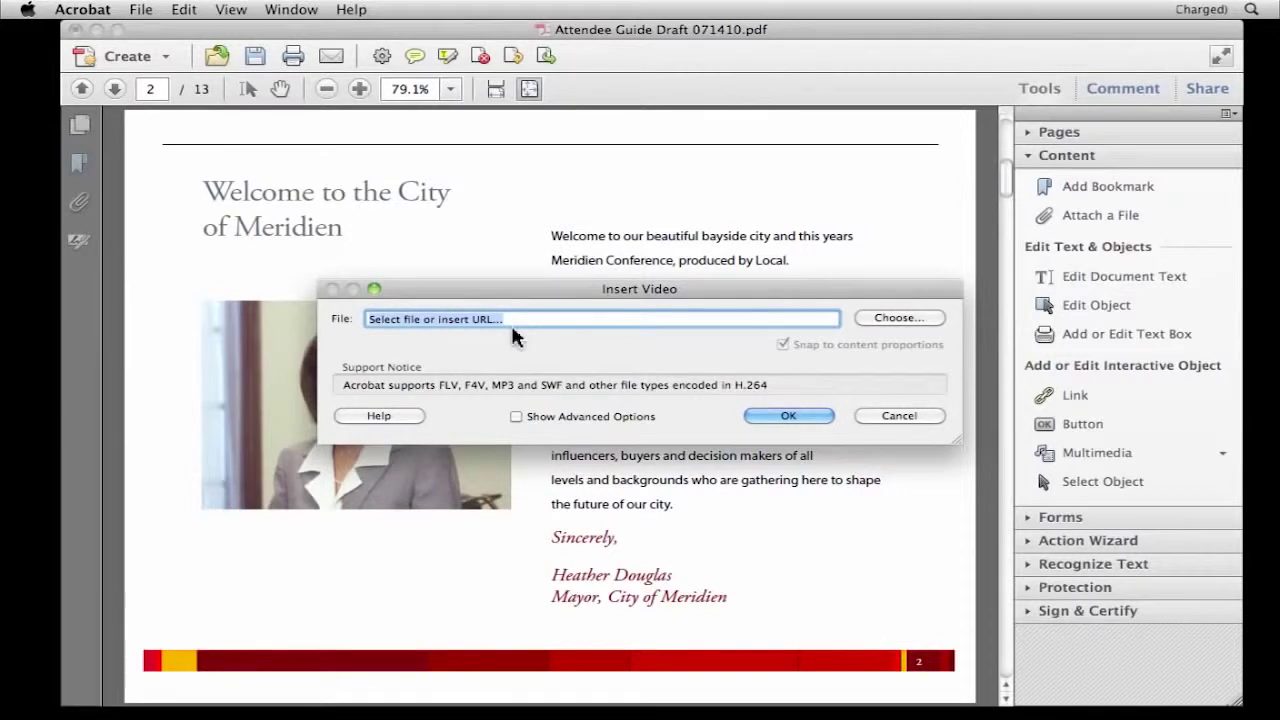
Show the advanced video options and examine the launch settings for activation, playback style and border width
{"action": "left_click", "coordinate": [520, 413]}
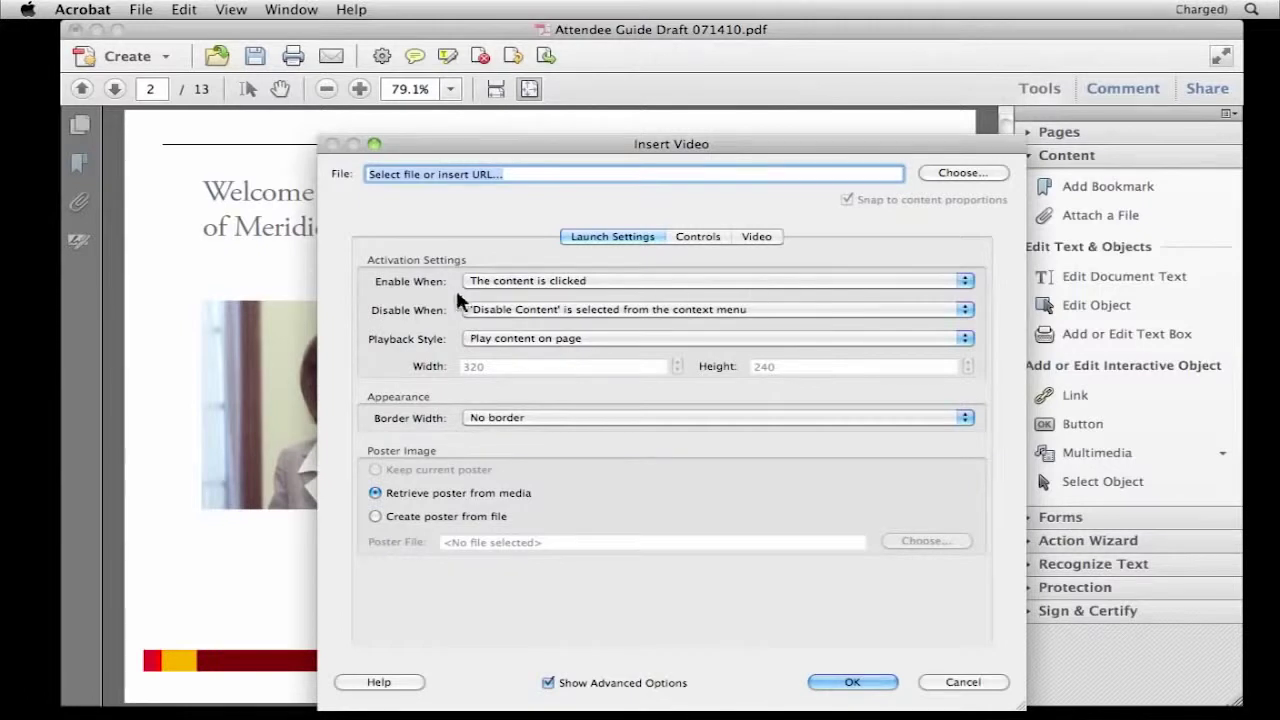
{"action": "left_click", "coordinate": [613, 281]}
{"action": "left_click", "coordinate": [398, 288]}
{"action": "left_click", "coordinate": [545, 310]}
{"action": "left_click", "coordinate": [412, 299]}
{"action": "left_click", "coordinate": [586, 338]}
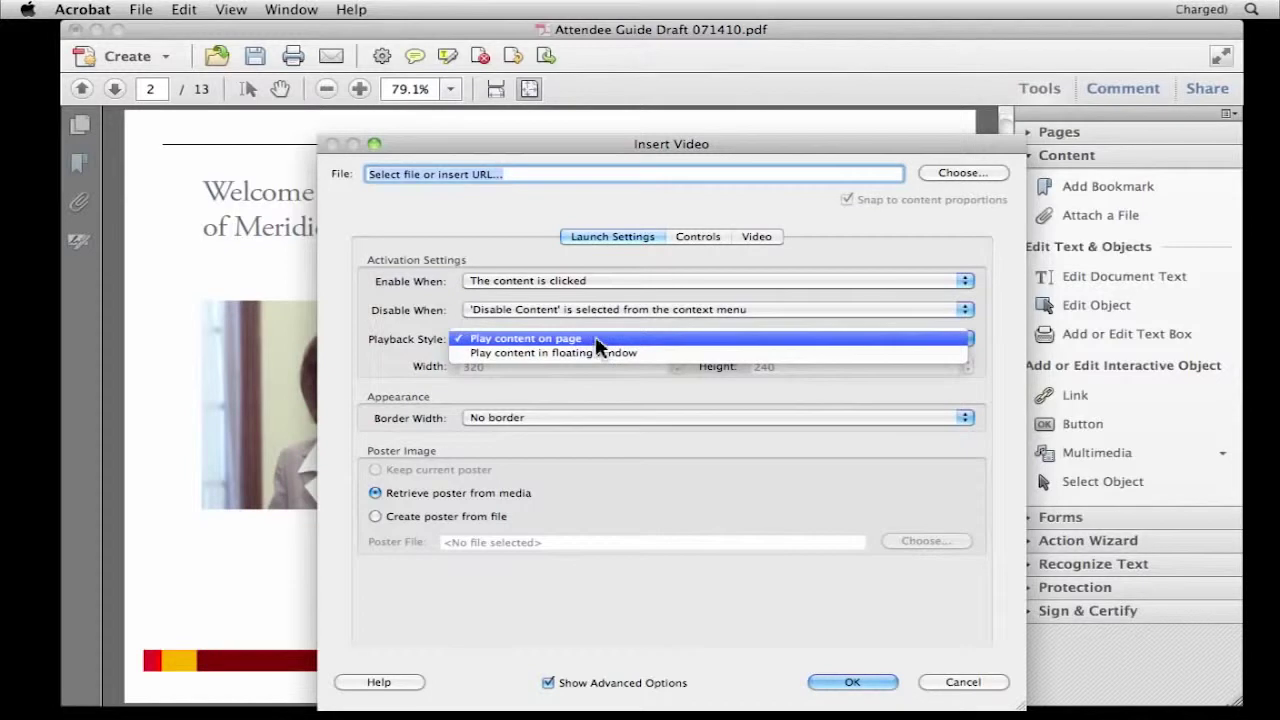
{"action": "left_click", "coordinate": [598, 340]}
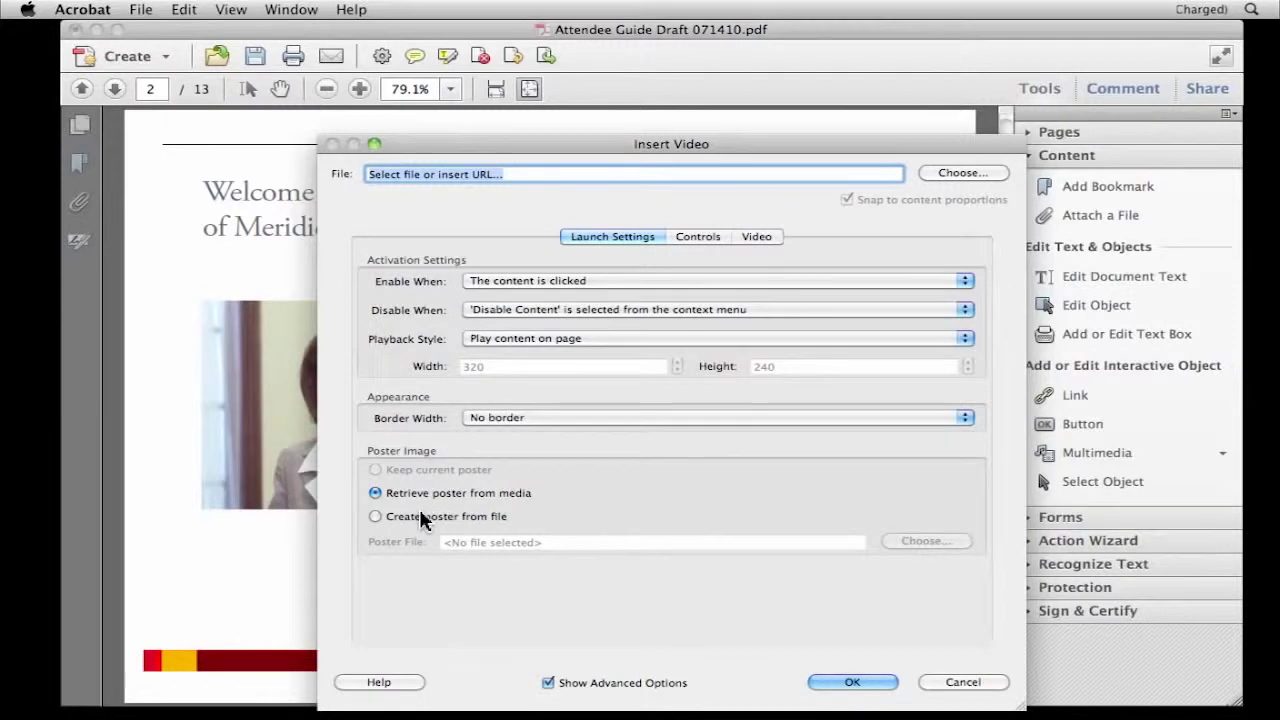
{"action": "left_click", "coordinate": [517, 420]}
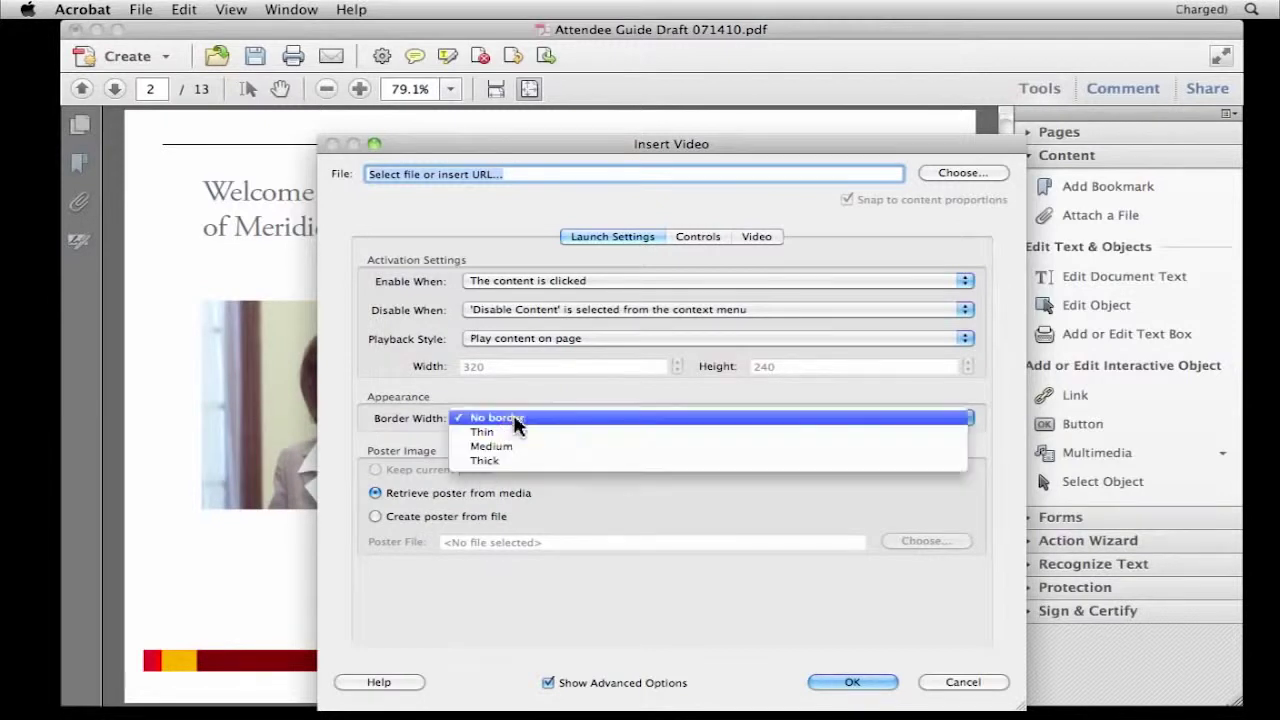
{"action": "left_click", "coordinate": [430, 440]}
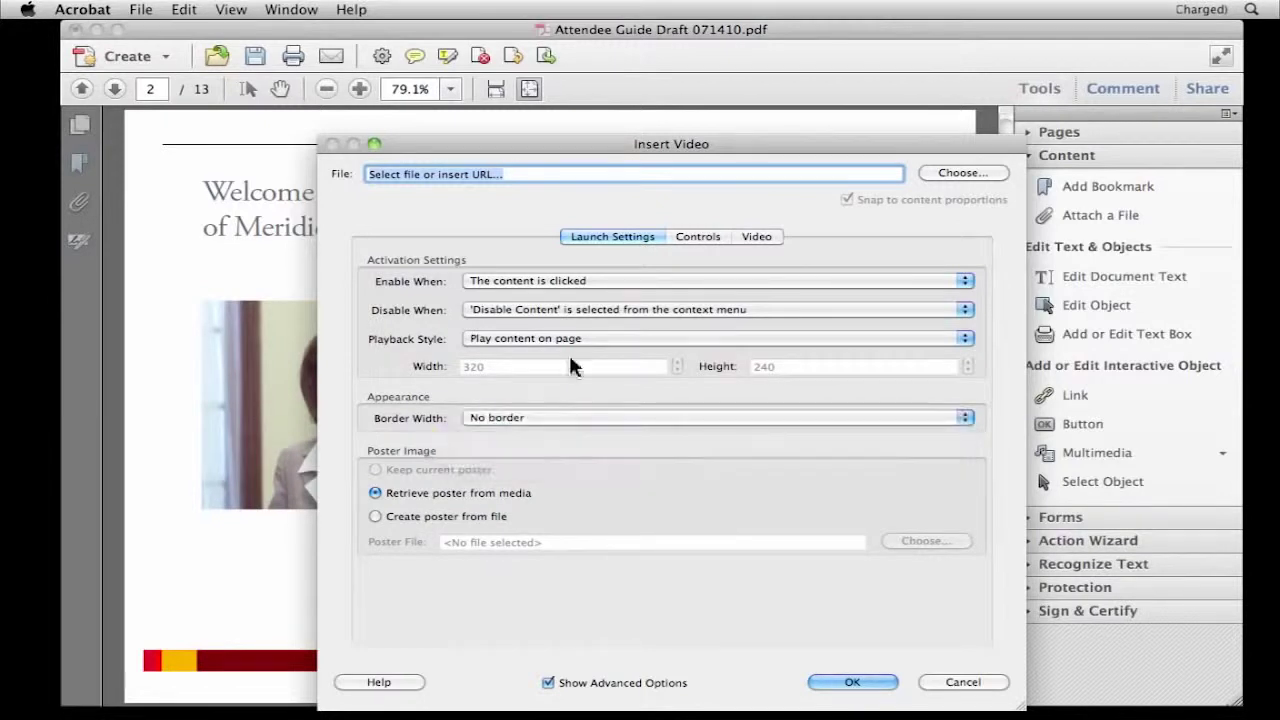
Examine the available playback control skins and the chapter points settings for the video
{"action": "left_click", "coordinate": [692, 237]}
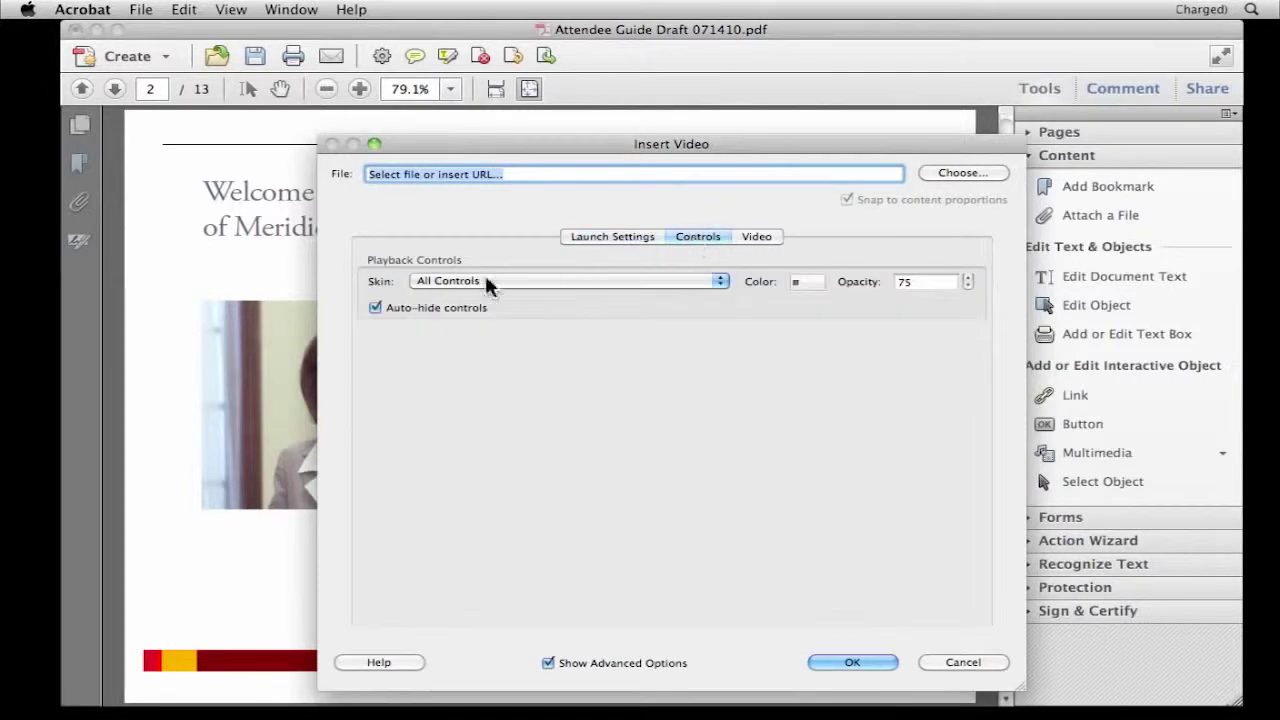
{"action": "left_click", "coordinate": [719, 283]}
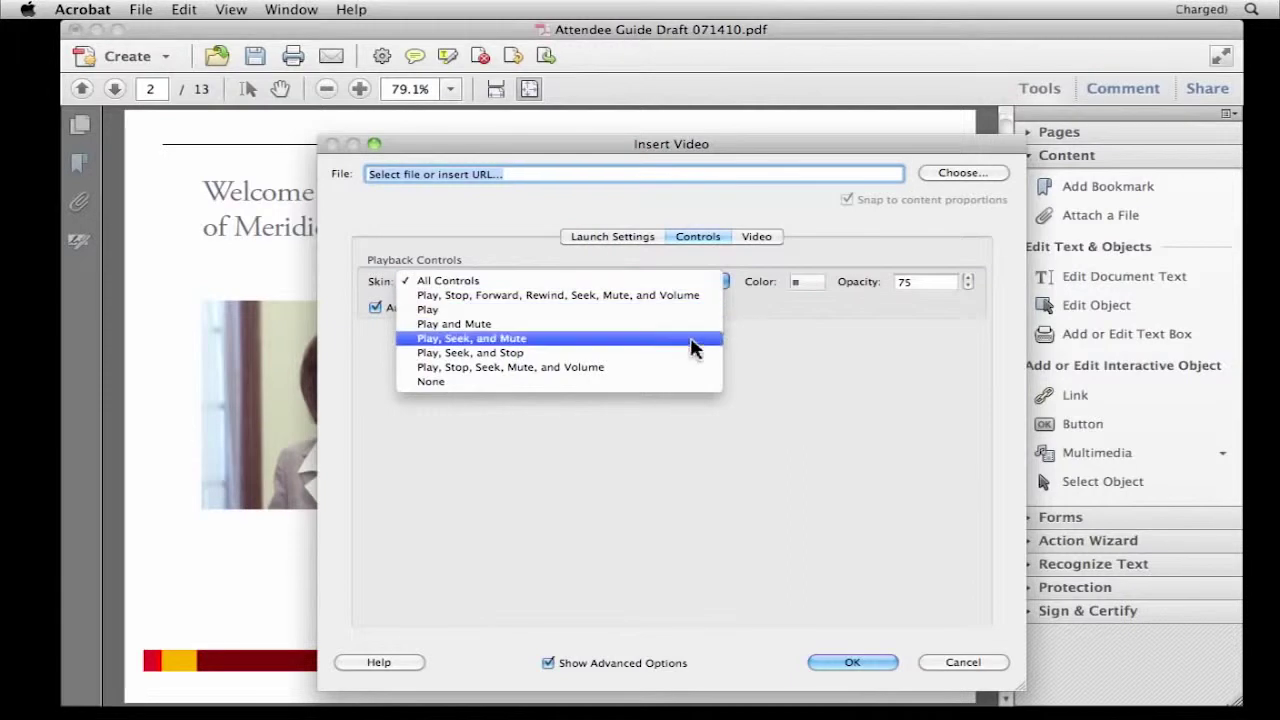
{"action": "left_click", "coordinate": [750, 294]}
{"action": "left_click", "coordinate": [757, 240]}
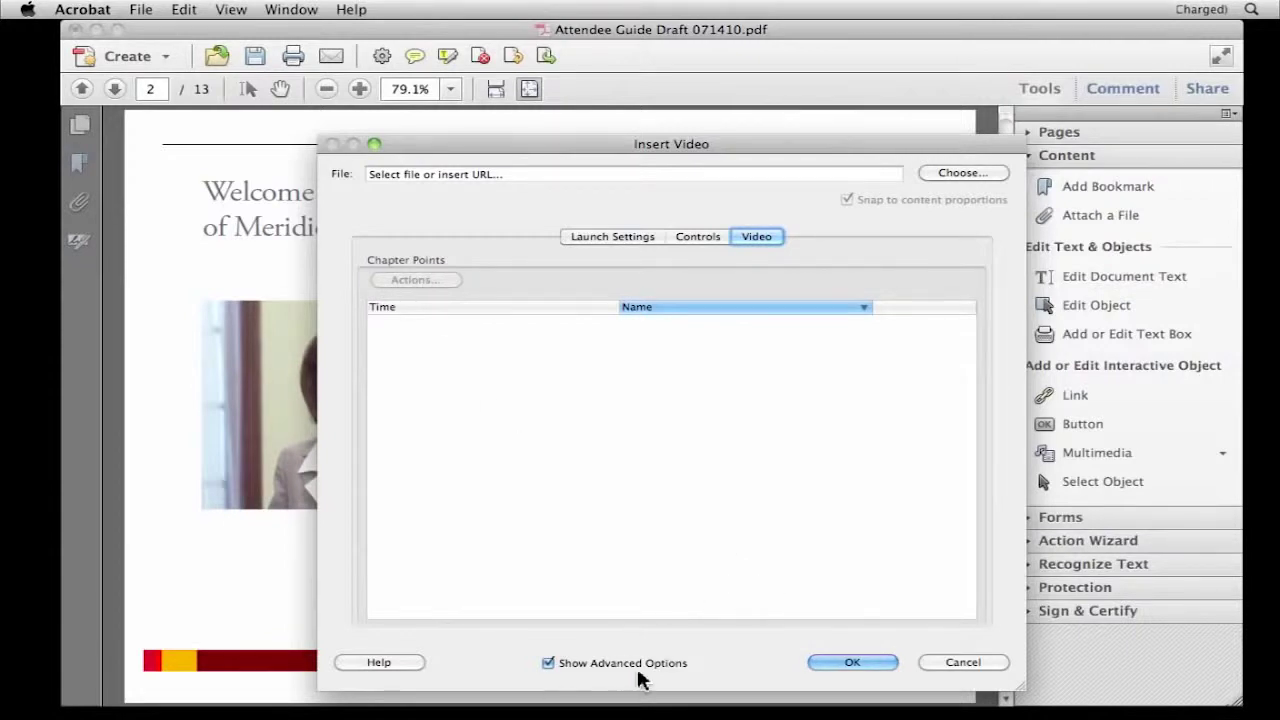
Set the video's playback style to "Play content in floating window" and apply the settings
{"action": "left_click", "coordinate": [627, 240]}
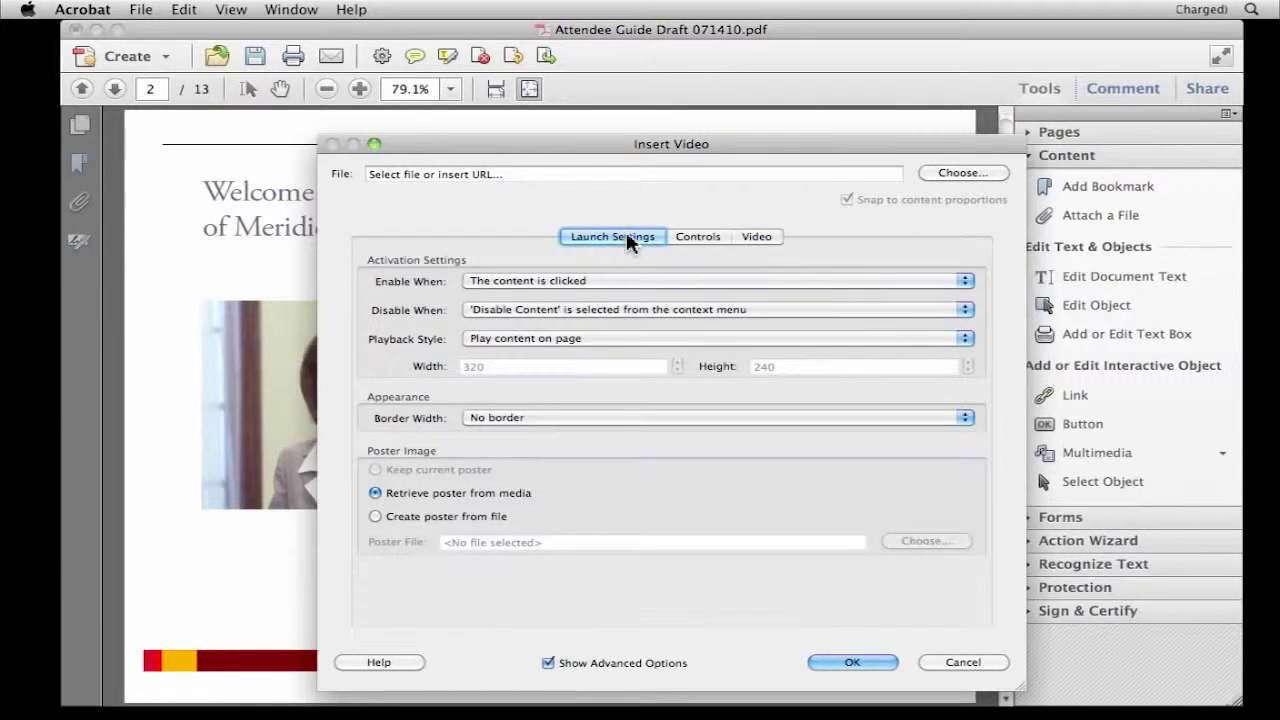
{"action": "left_click", "coordinate": [623, 339]}
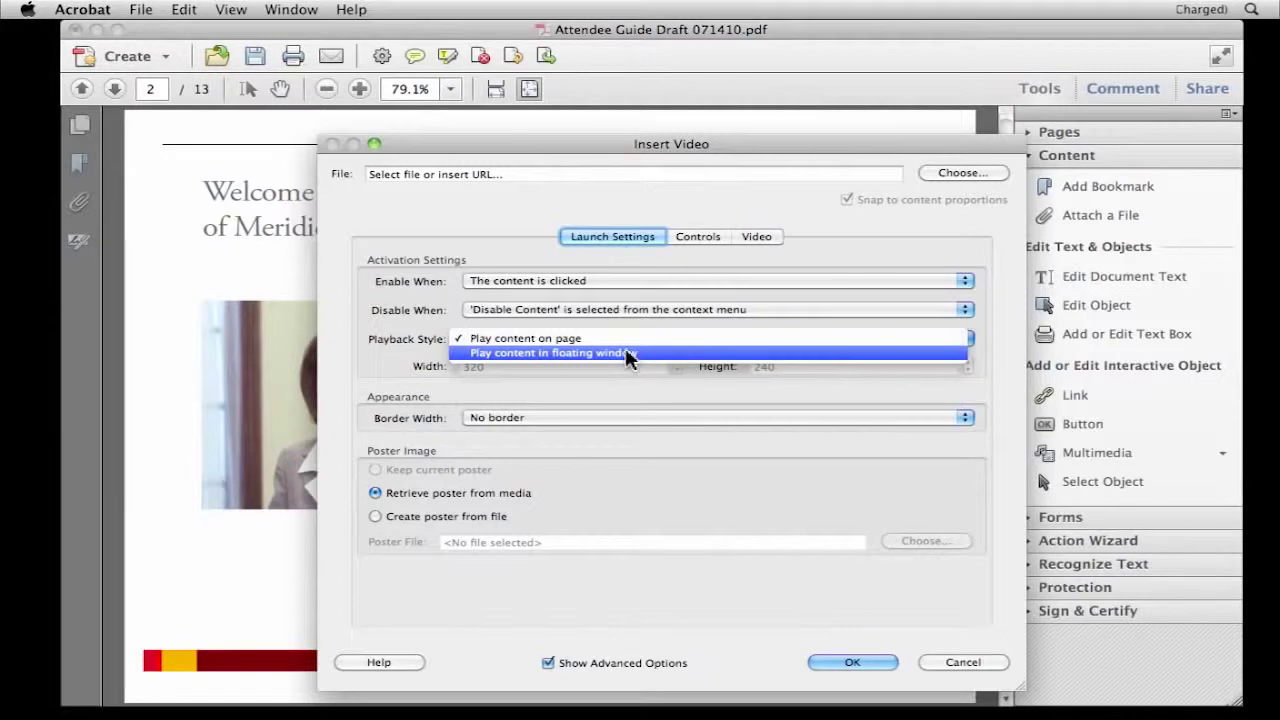
{"action": "left_click", "coordinate": [628, 355]}
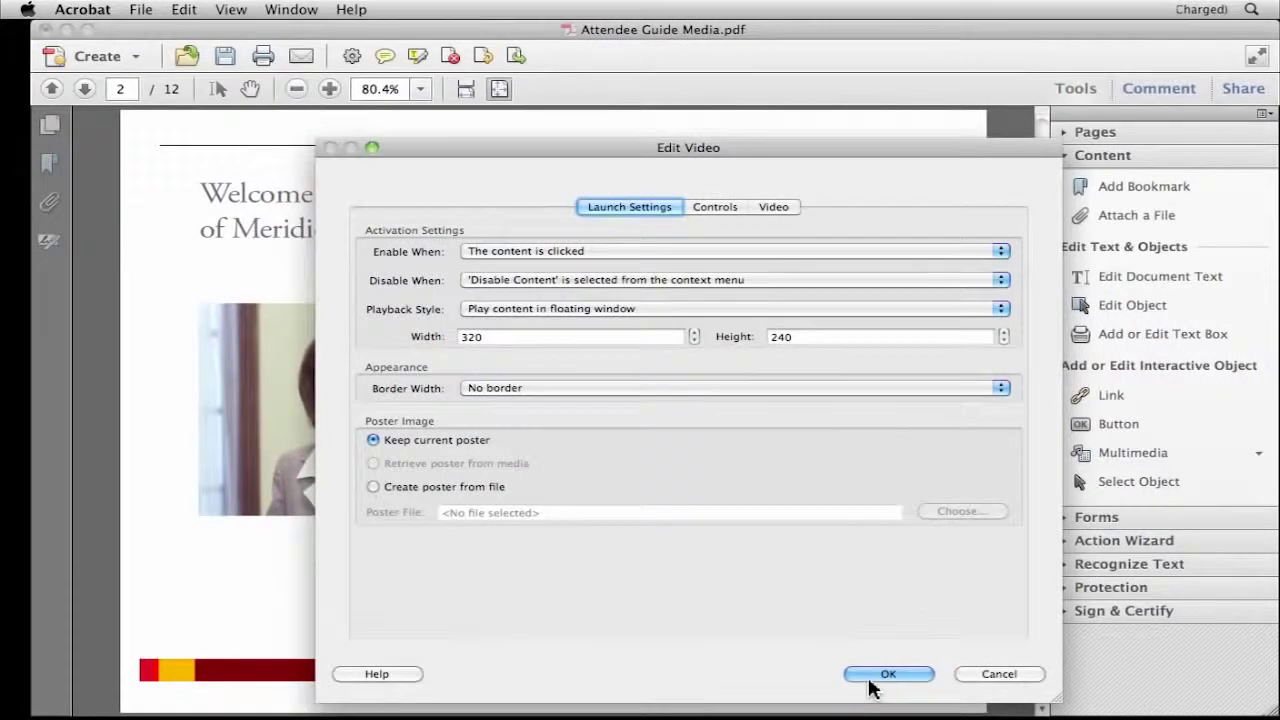
{"action": "left_click", "coordinate": [873, 676]}
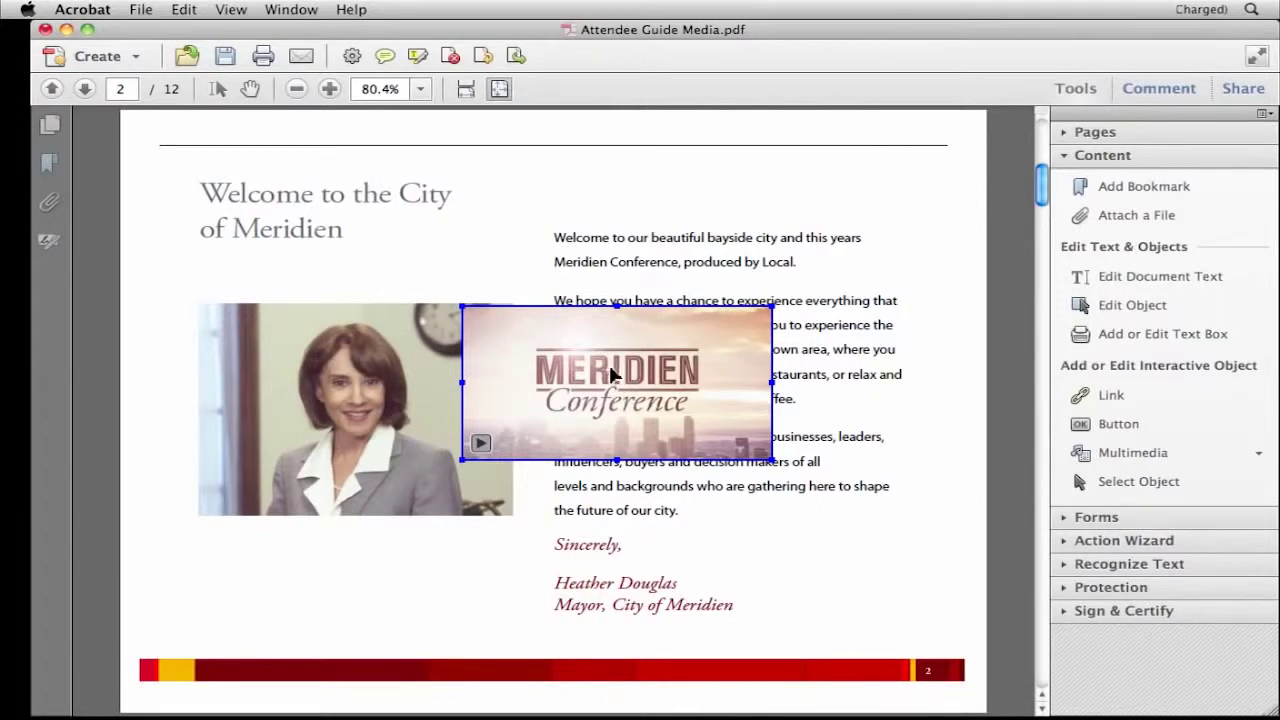
Move the Meridien Conference video below the portrait photo and shrink it to fit above the red footer bar
{"action": "left_click_drag", "start_coordinate": [612, 374], "coordinate": [357, 570]}
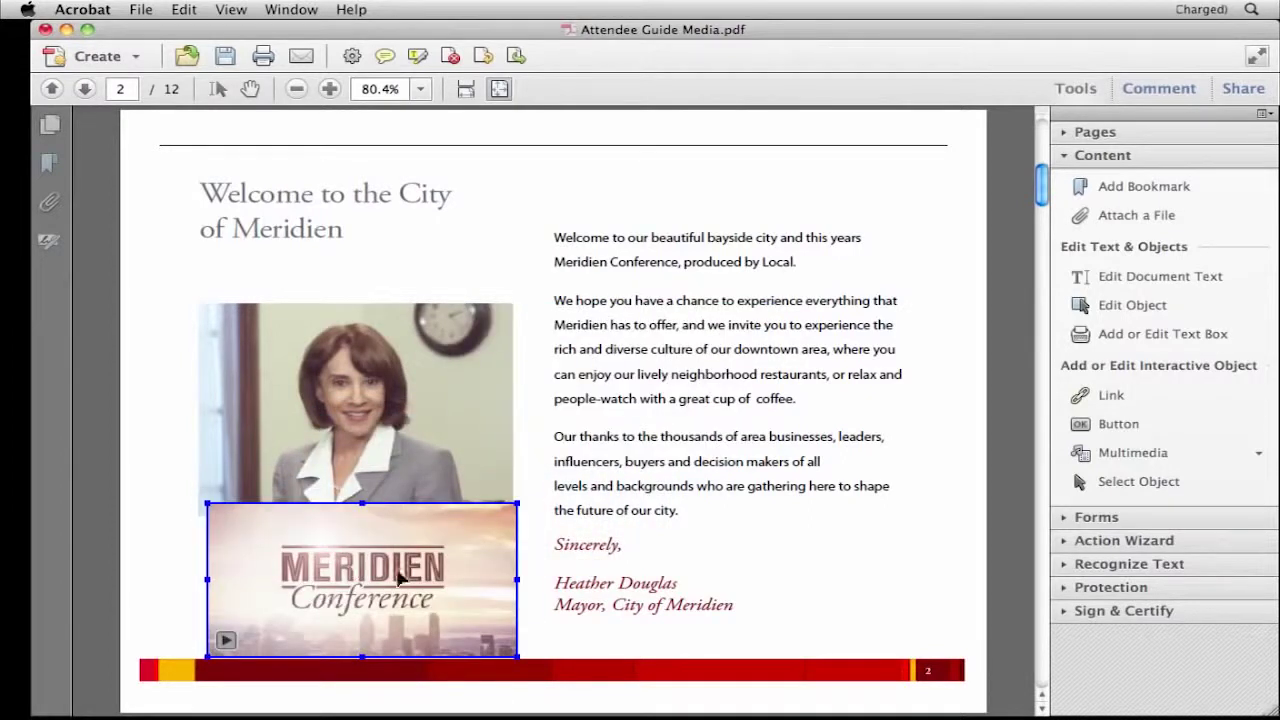
{"action": "left_click_drag", "start_coordinate": [512, 652], "coordinate": [494, 645]}
{"action": "left_click_drag", "start_coordinate": [390, 552], "coordinate": [399, 561]}
{"action": "left_click_drag", "start_coordinate": [486, 648], "coordinate": [450, 614]}
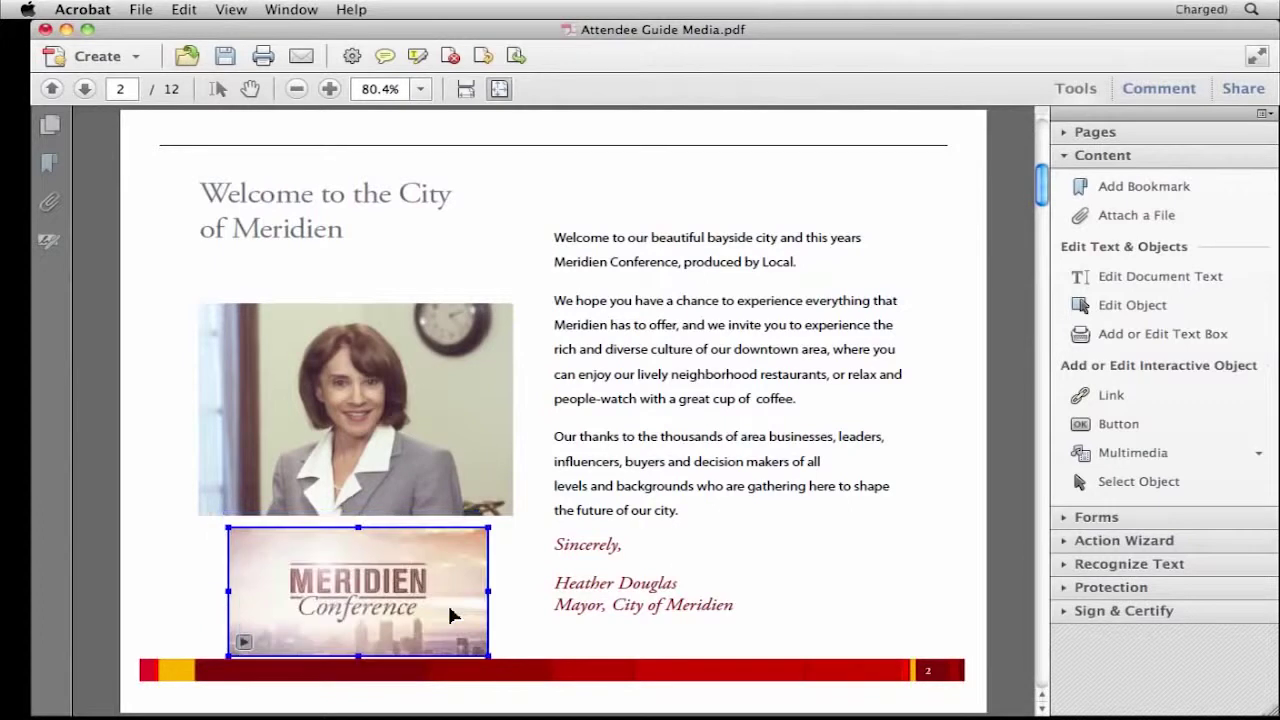
Test the video in its floating window and in full screen, and close the floating window
{"action": "left_click", "coordinate": [252, 89]}
{"action": "left_click", "coordinate": [370, 597]}
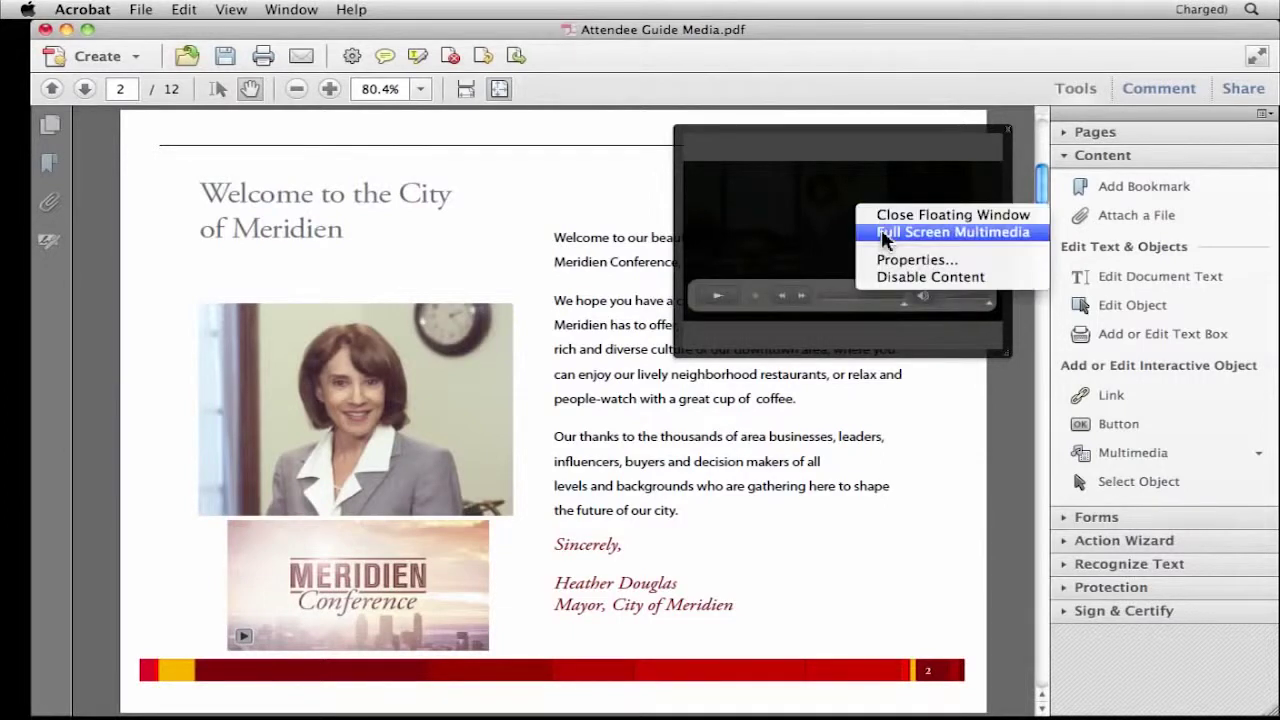
{"action": "left_click", "coordinate": [884, 239]}
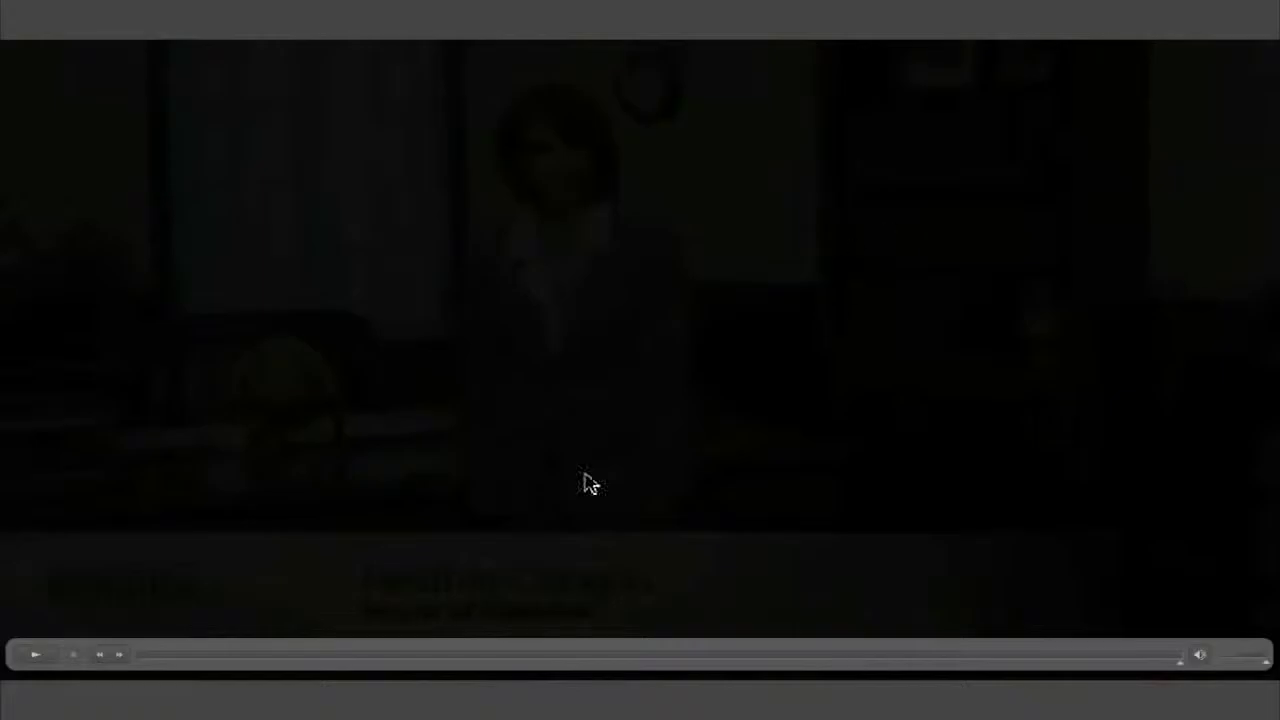
{"action": "left_click", "coordinate": [37, 656]}
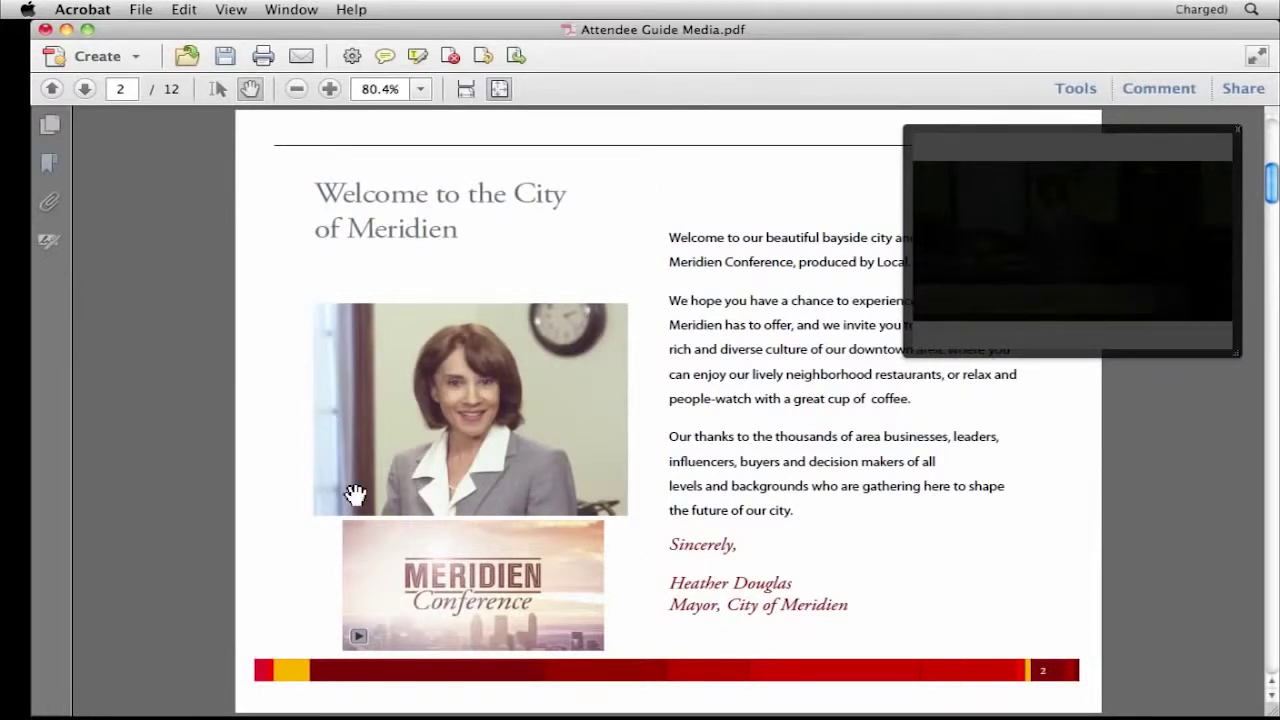
{"action": "left_click", "coordinate": [1237, 130]}
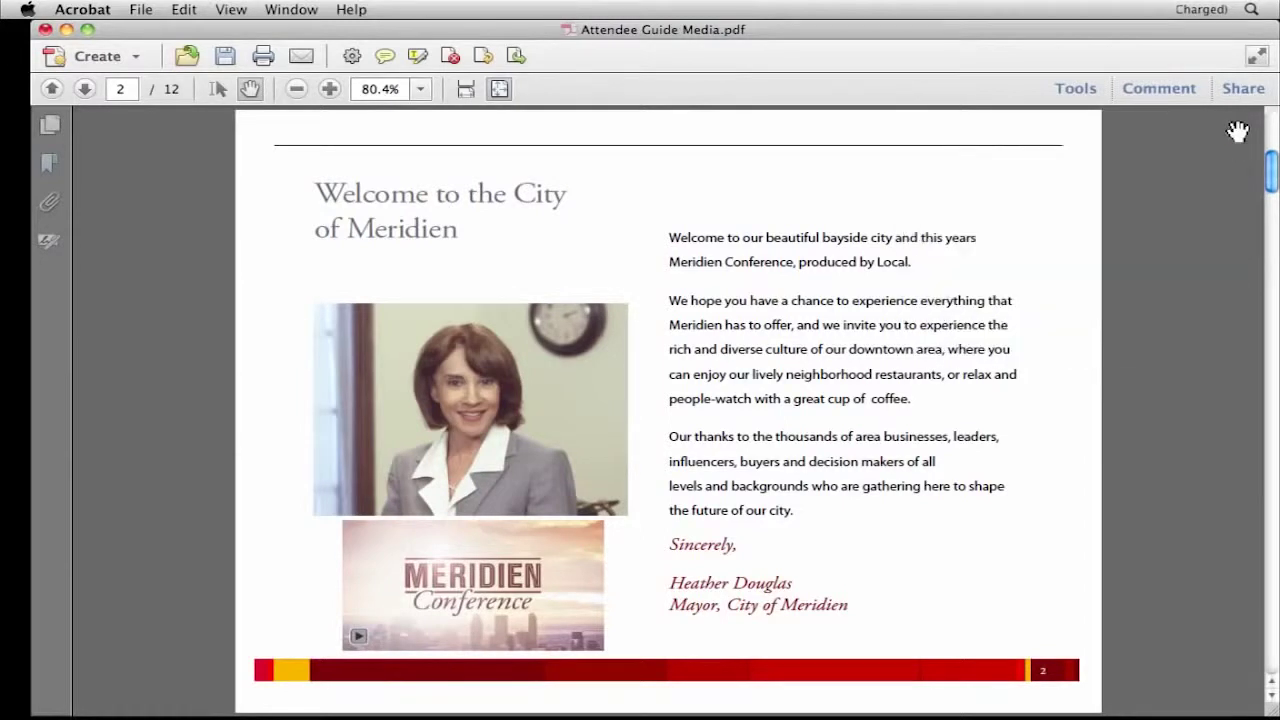
Start inserting a sound and draw a small area for it in the lower-right corner of page 1
{"action": "left_click", "coordinate": [1078, 89]}
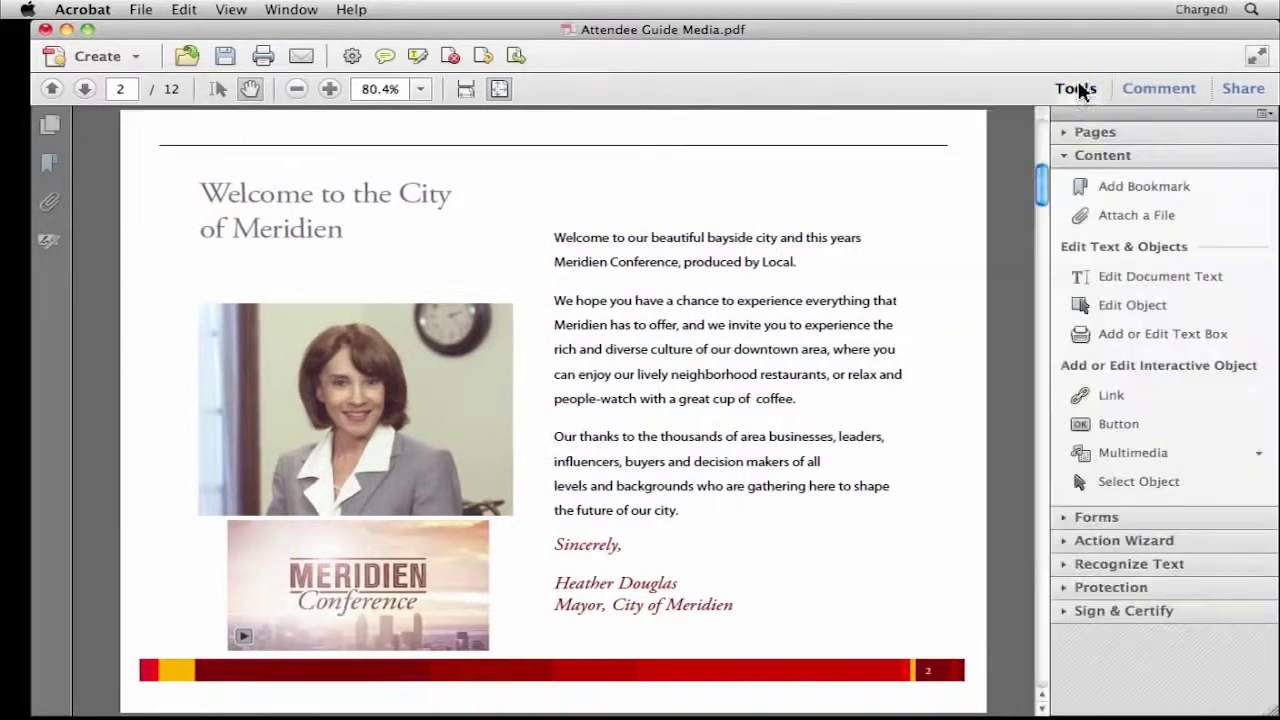
{"action": "left_click", "coordinate": [1133, 457]}
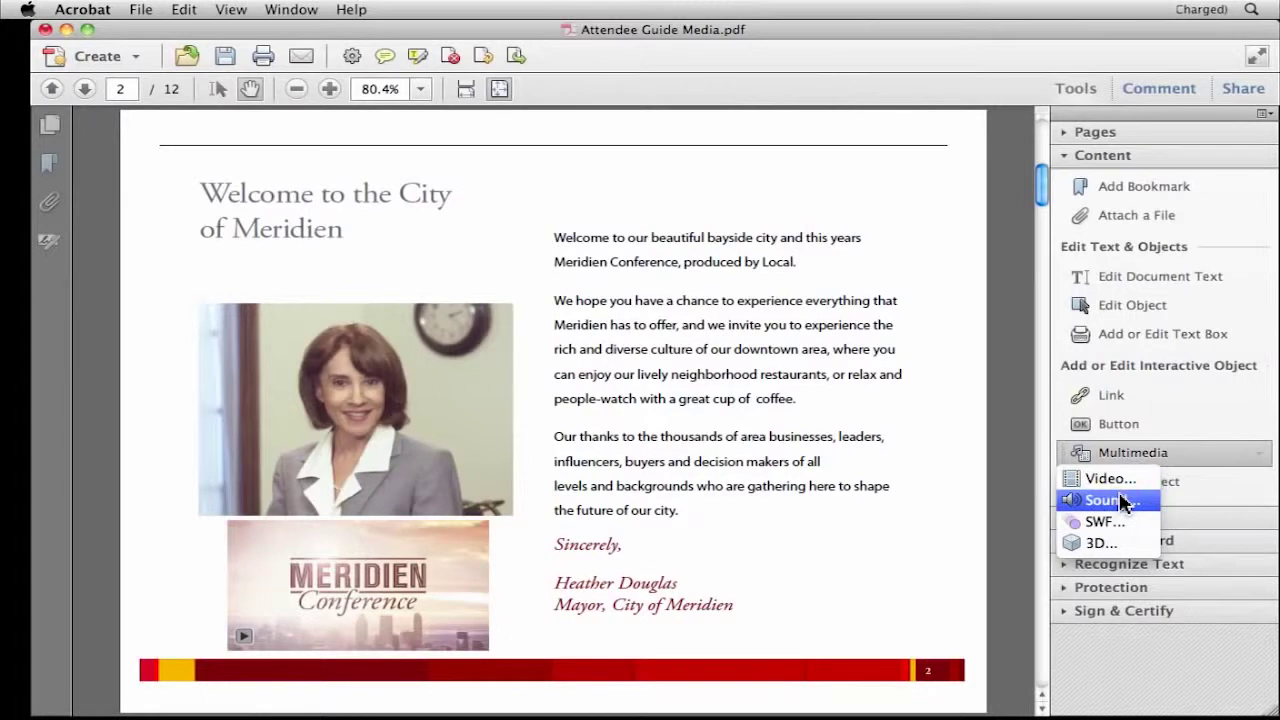
{"action": "left_click", "coordinate": [1122, 501]}
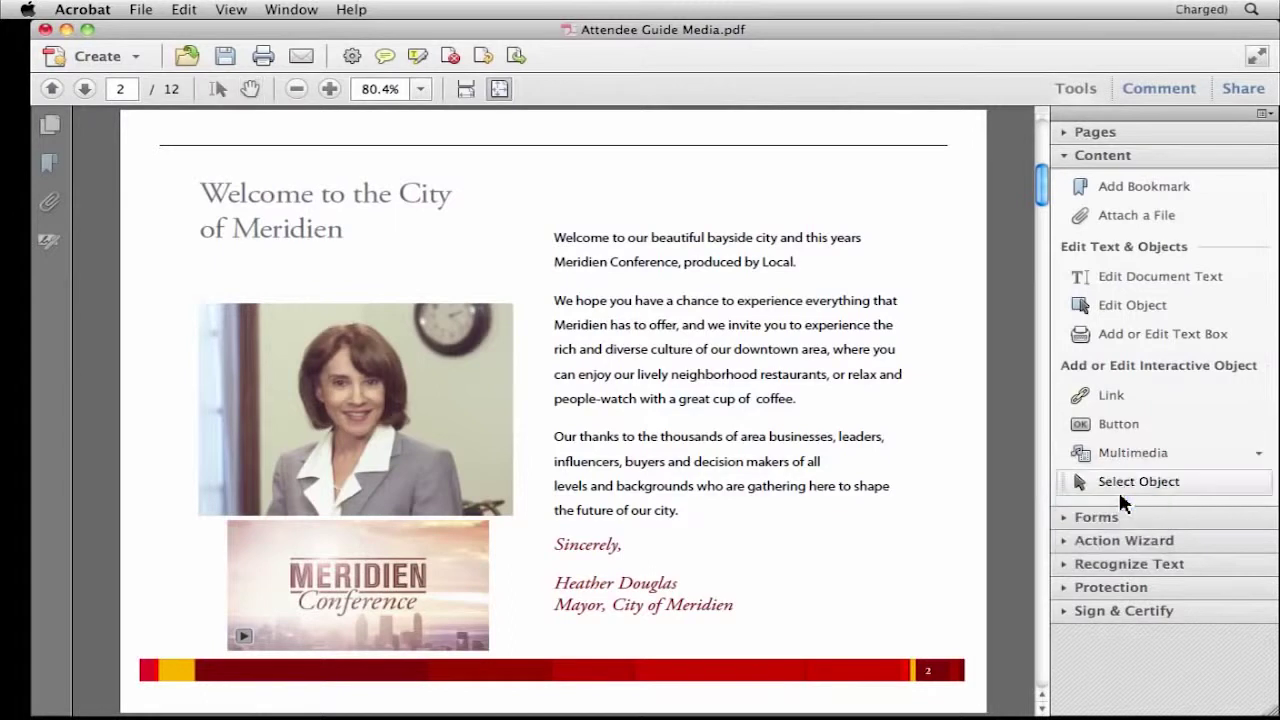
{"action": "left_click", "coordinate": [52, 90]}
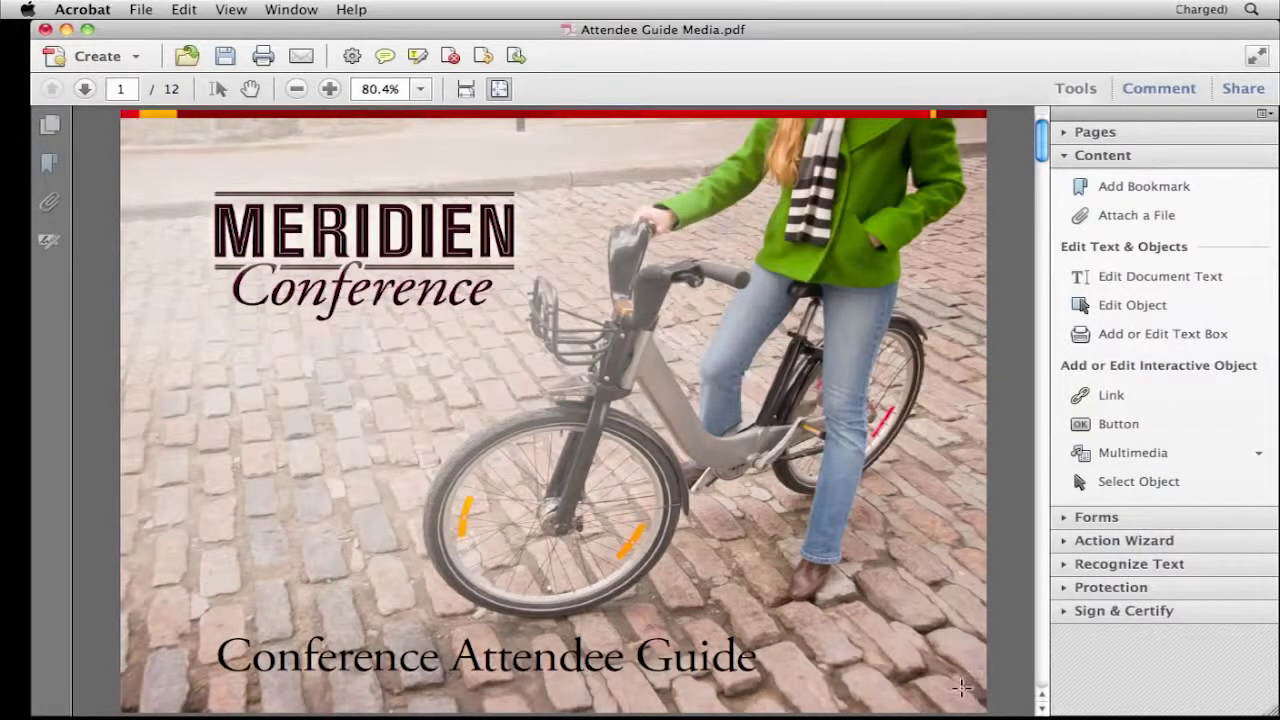
{"action": "left_click_drag", "start_coordinate": [958, 691], "coordinate": [978, 706]}
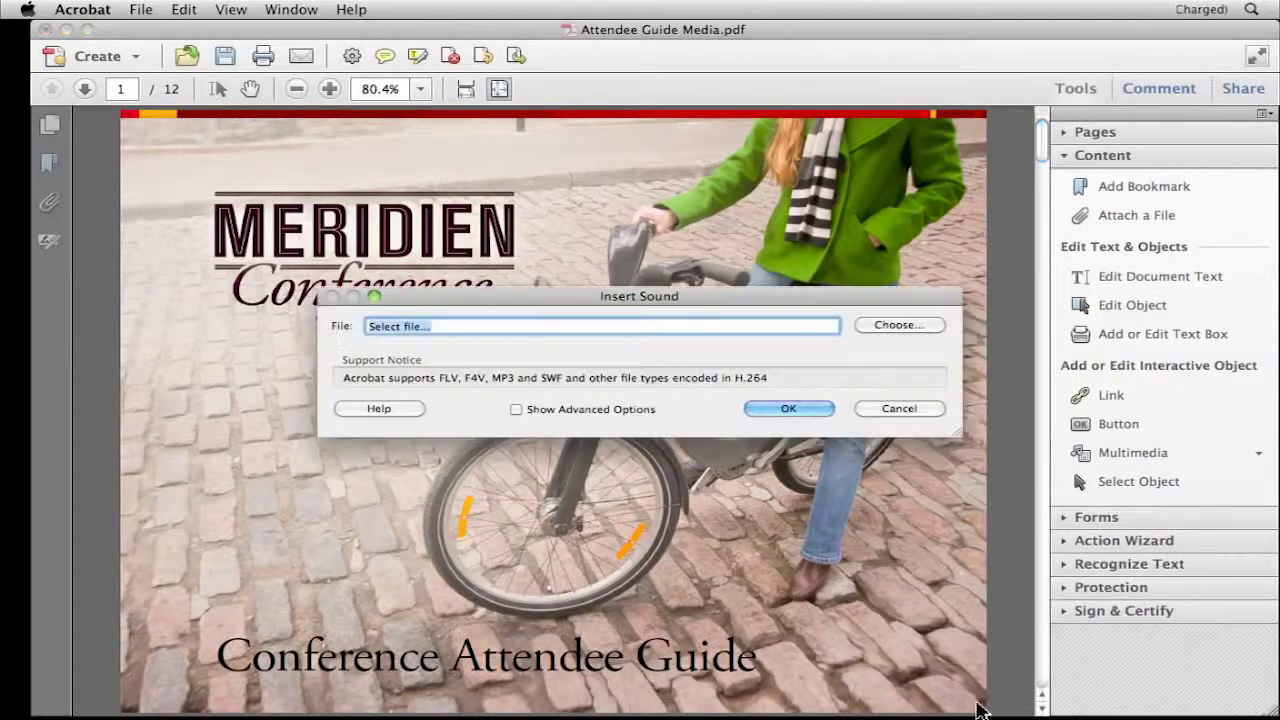
Insert SymmetryMusic.mp3 as the sound, enabled when the page containing the content is opened
{"action": "left_click", "coordinate": [515, 410]}
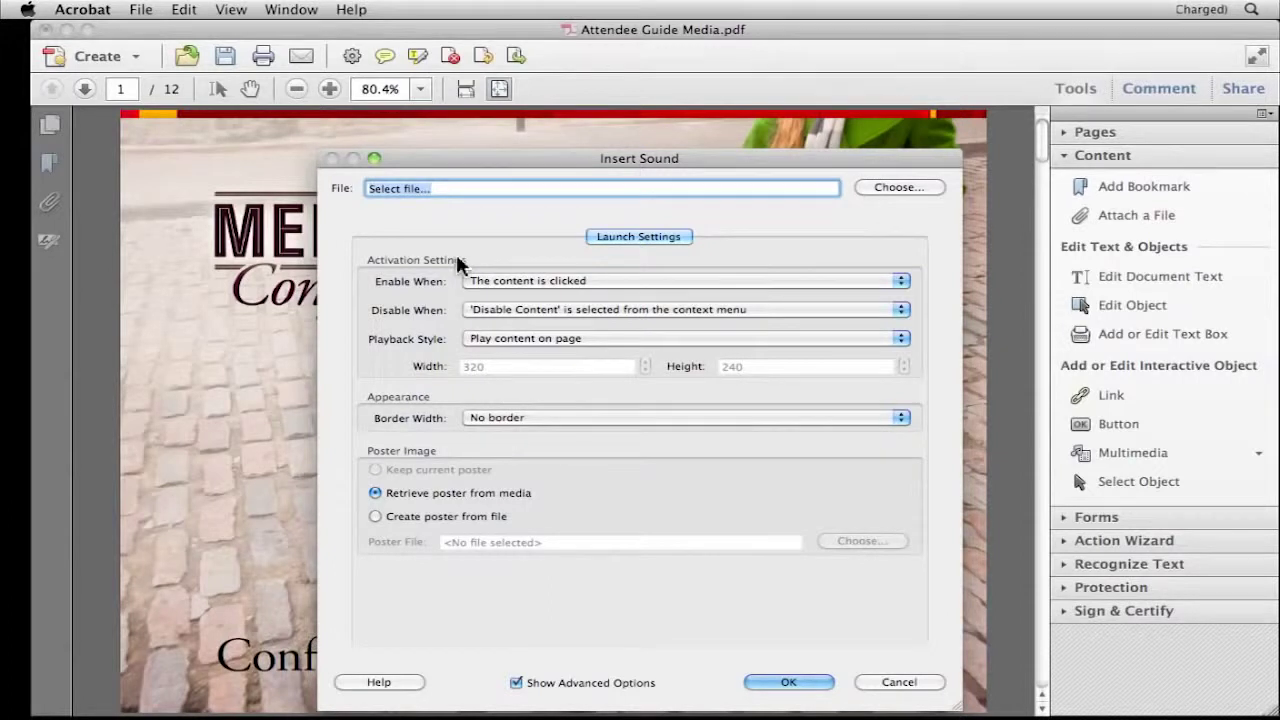
{"action": "left_click", "coordinate": [517, 284]}
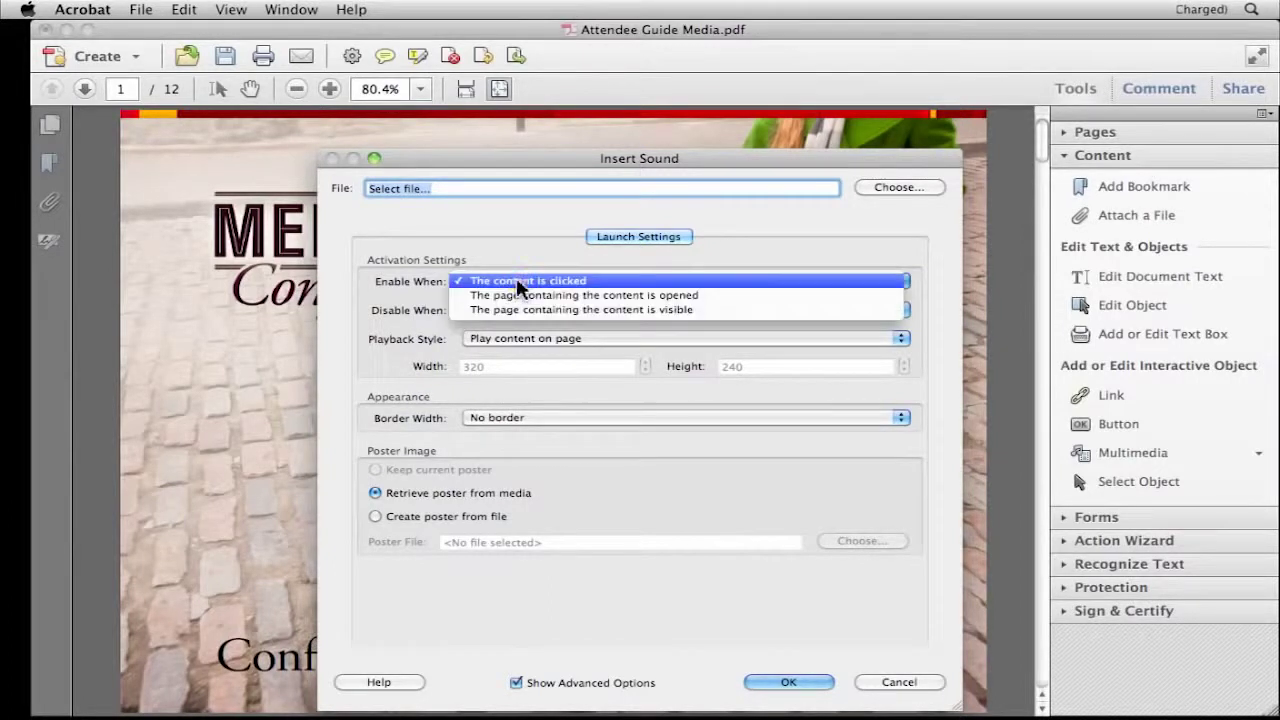
{"action": "left_click", "coordinate": [610, 296]}
{"action": "left_click", "coordinate": [887, 193]}
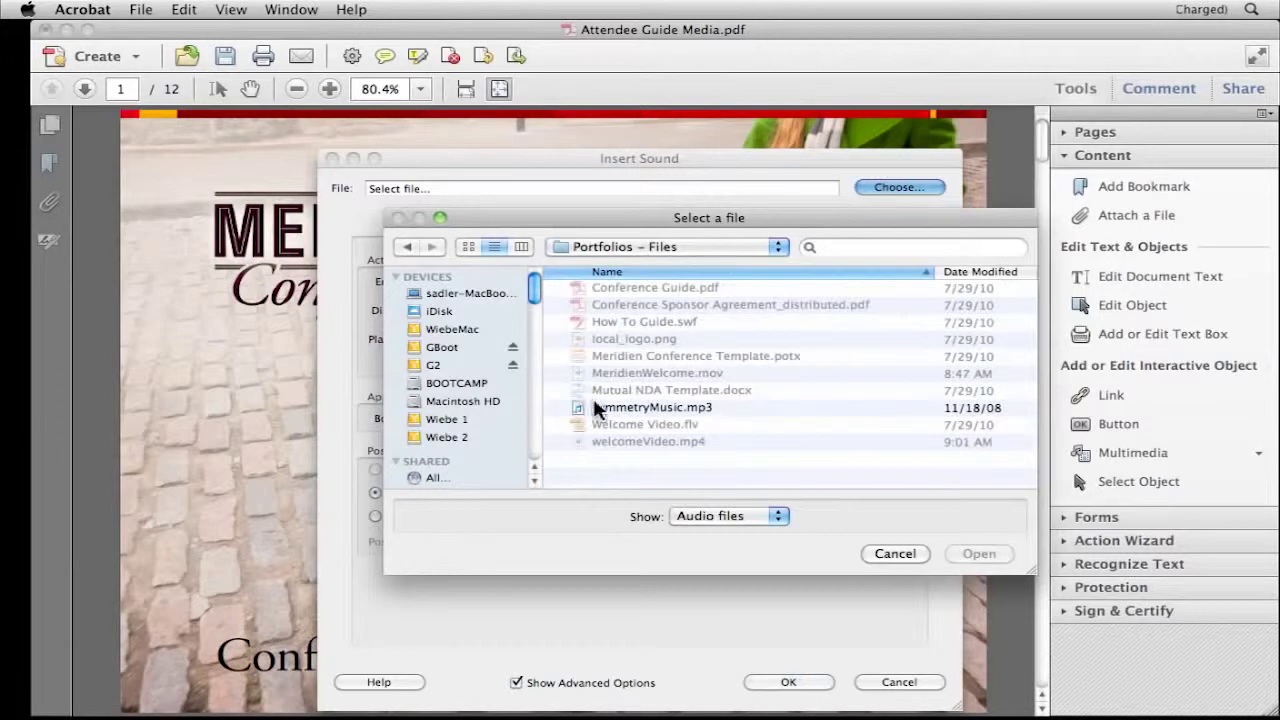
{"action": "left_click", "coordinate": [588, 407]}
{"action": "left_click", "coordinate": [975, 554]}
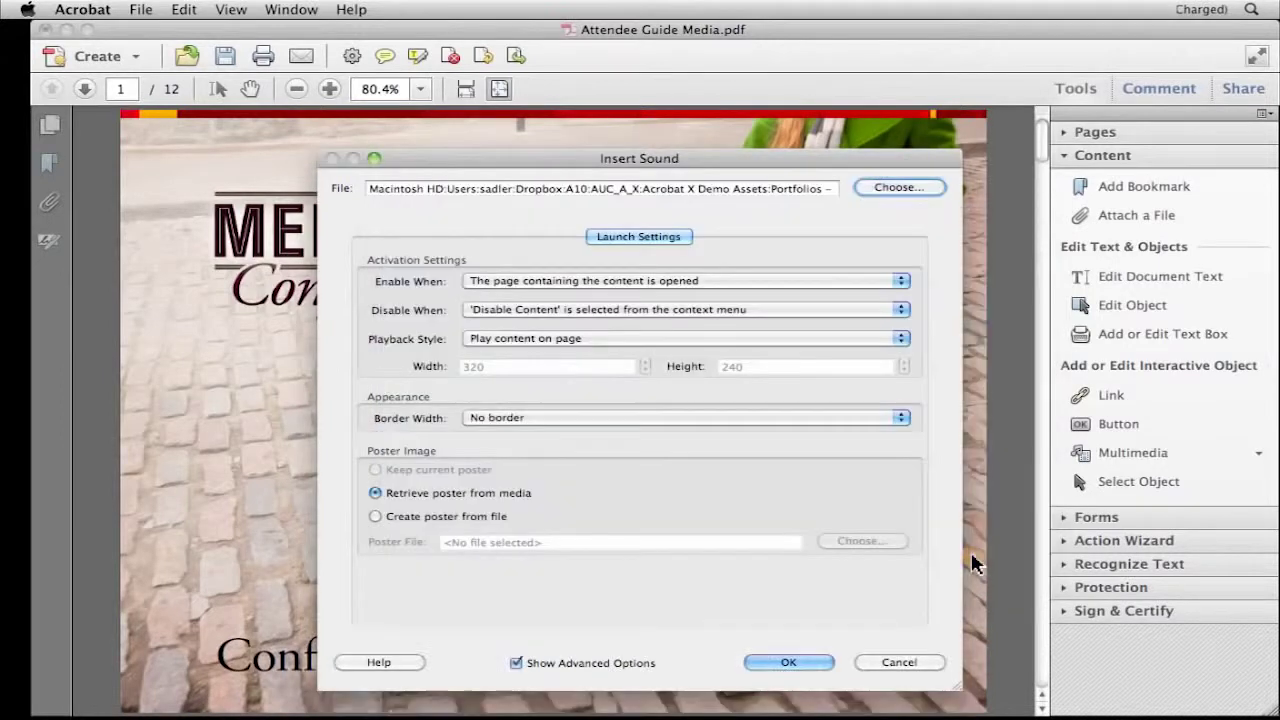
{"action": "left_click", "coordinate": [786, 678]}
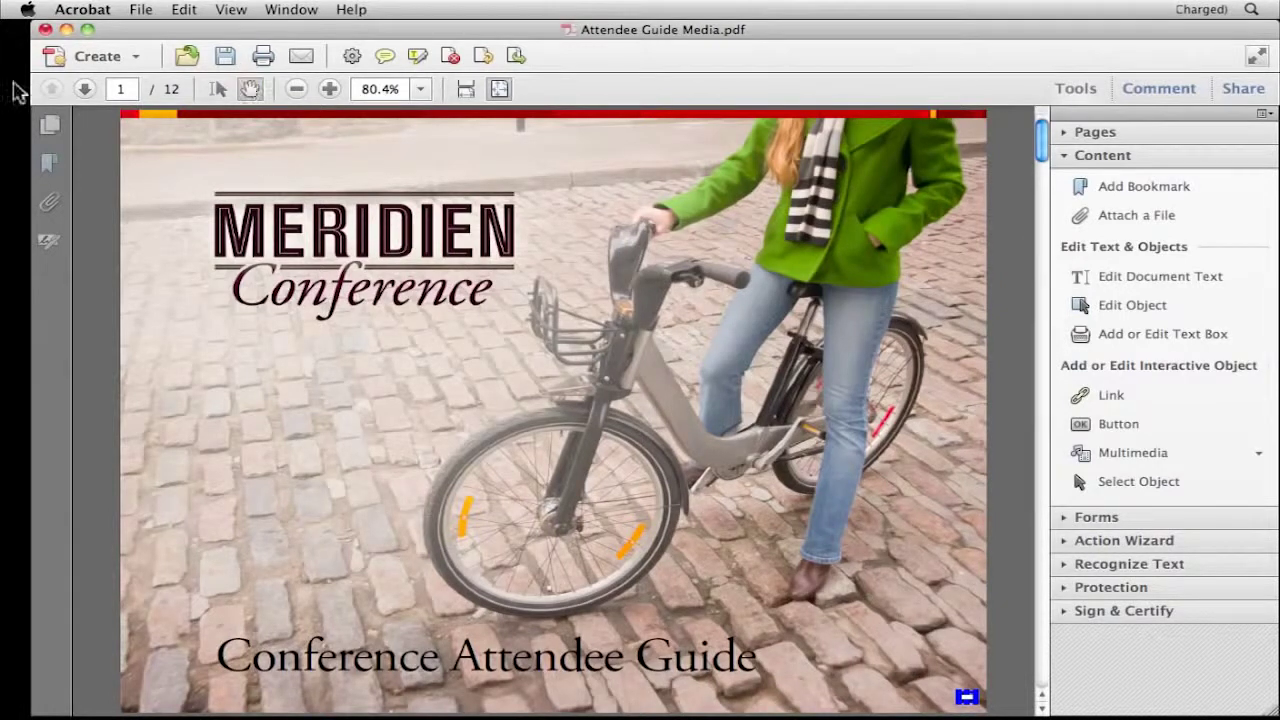
Test the page-open sound by switching between pages 1 and 2, ending on page 1
{"action": "left_click", "coordinate": [84, 90]}
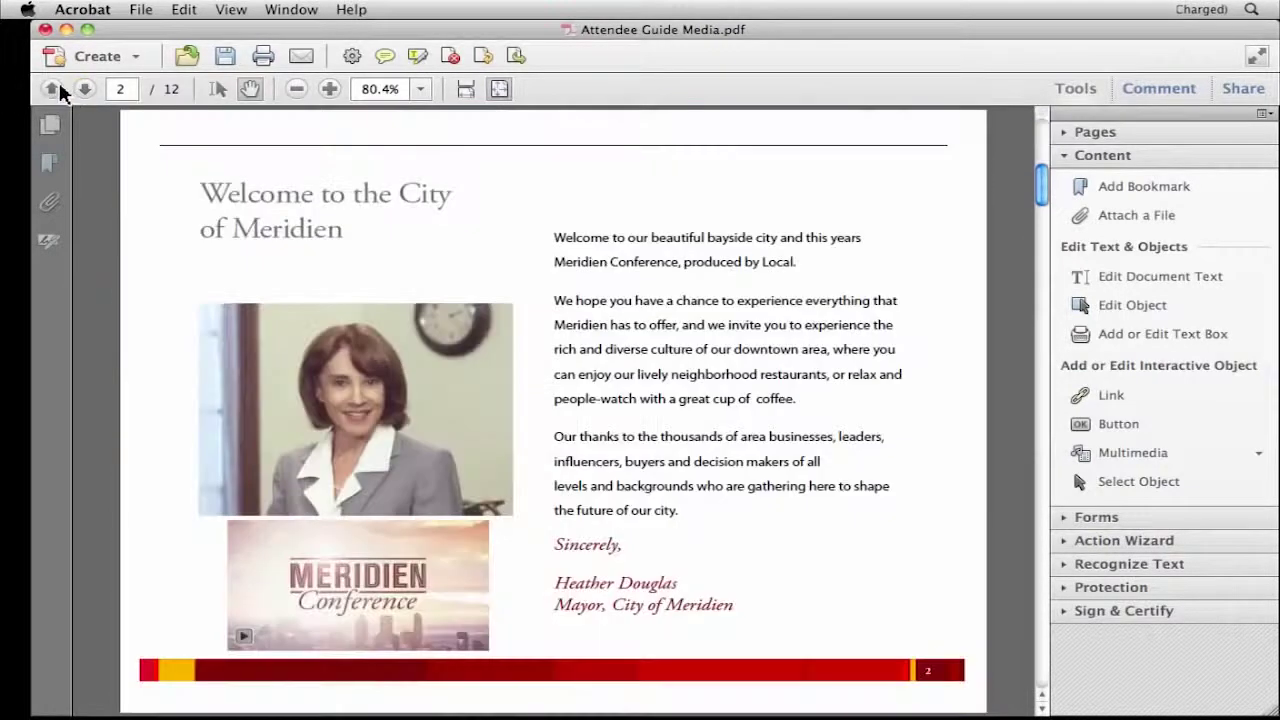
{"action": "left_click", "coordinate": [53, 89]}
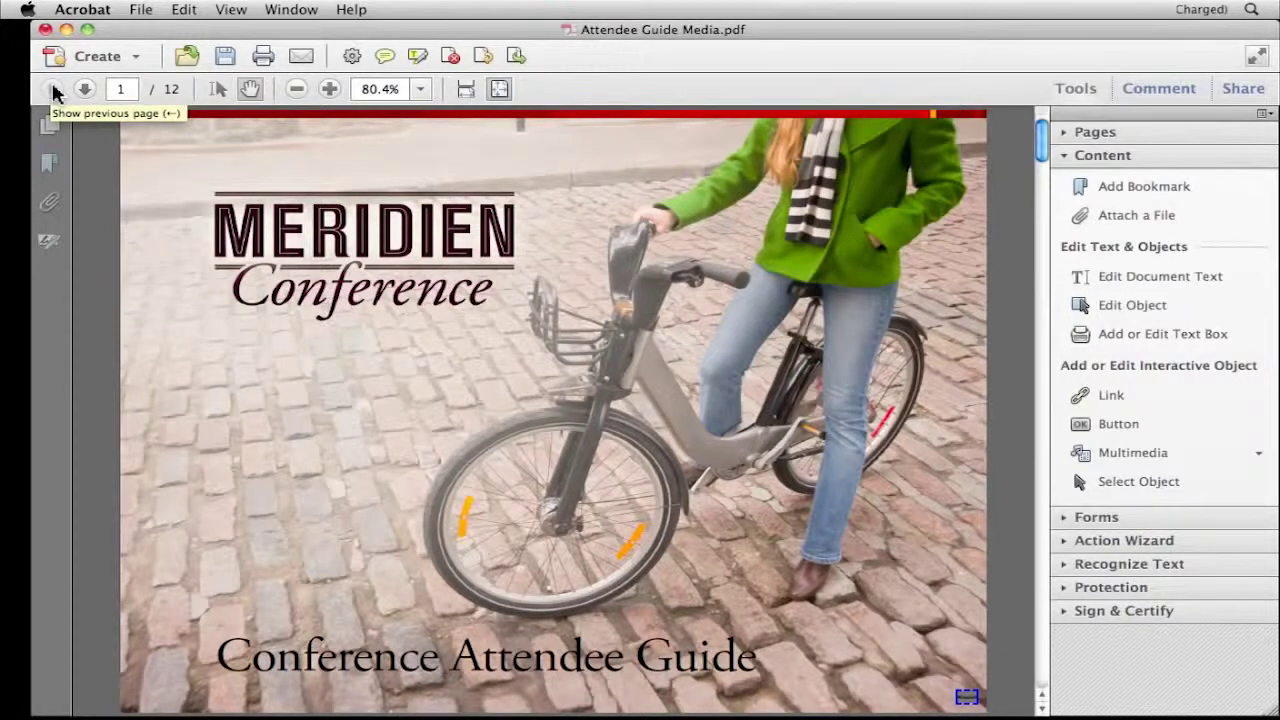
{"action": "left_click", "coordinate": [84, 90]}
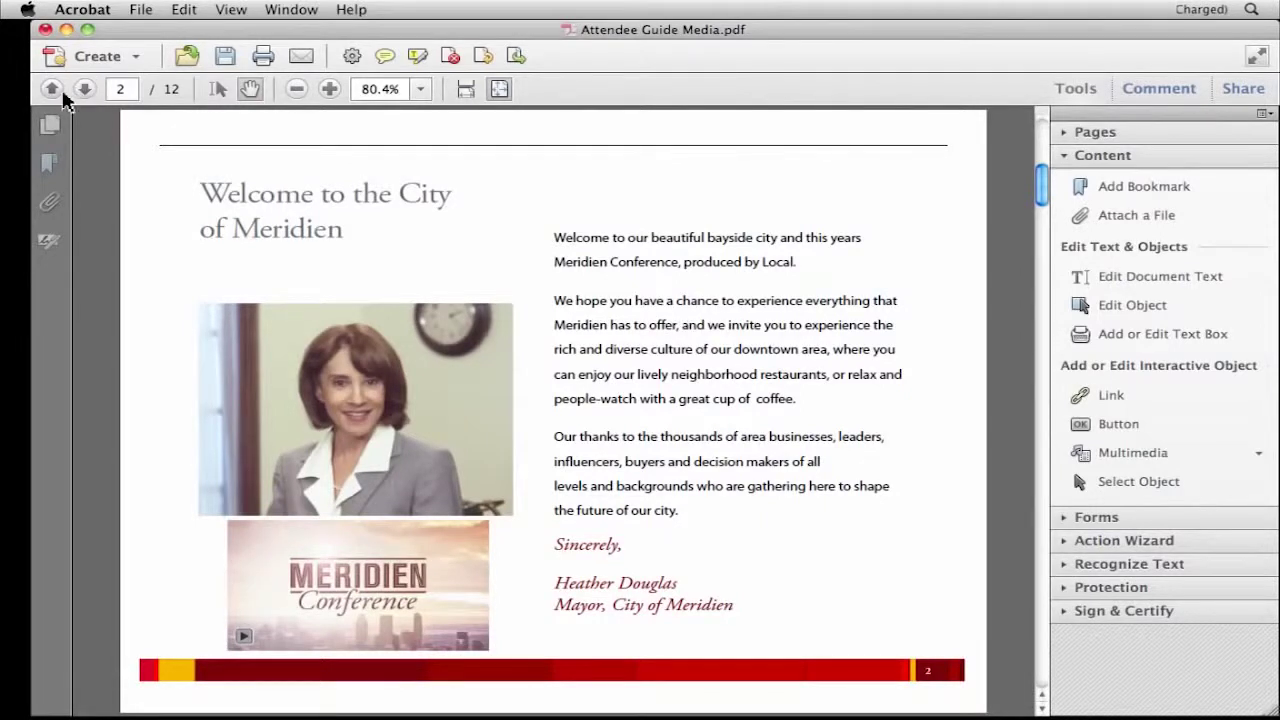
{"action": "left_click", "coordinate": [54, 90]}
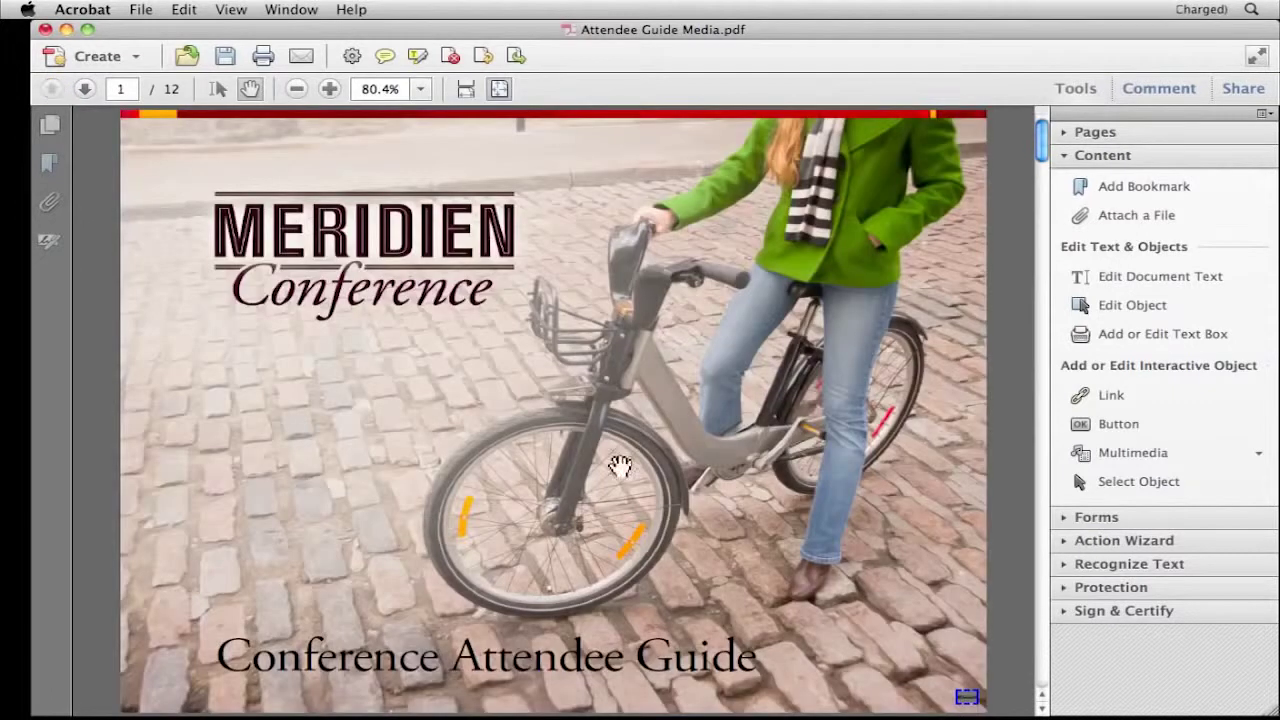
Edit the sound on page 1 so it is enabled when the page containing the content is visible
{"action": "left_click", "coordinate": [1128, 462]}
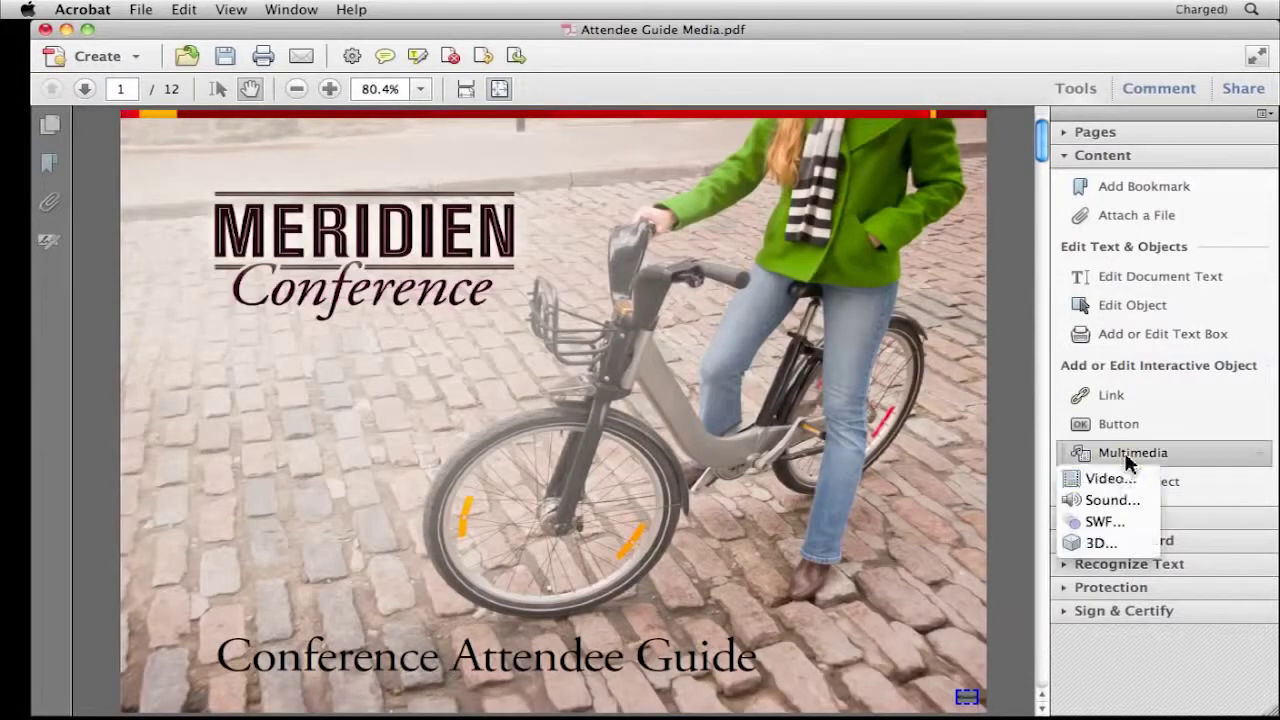
{"action": "left_click", "coordinate": [1128, 502]}
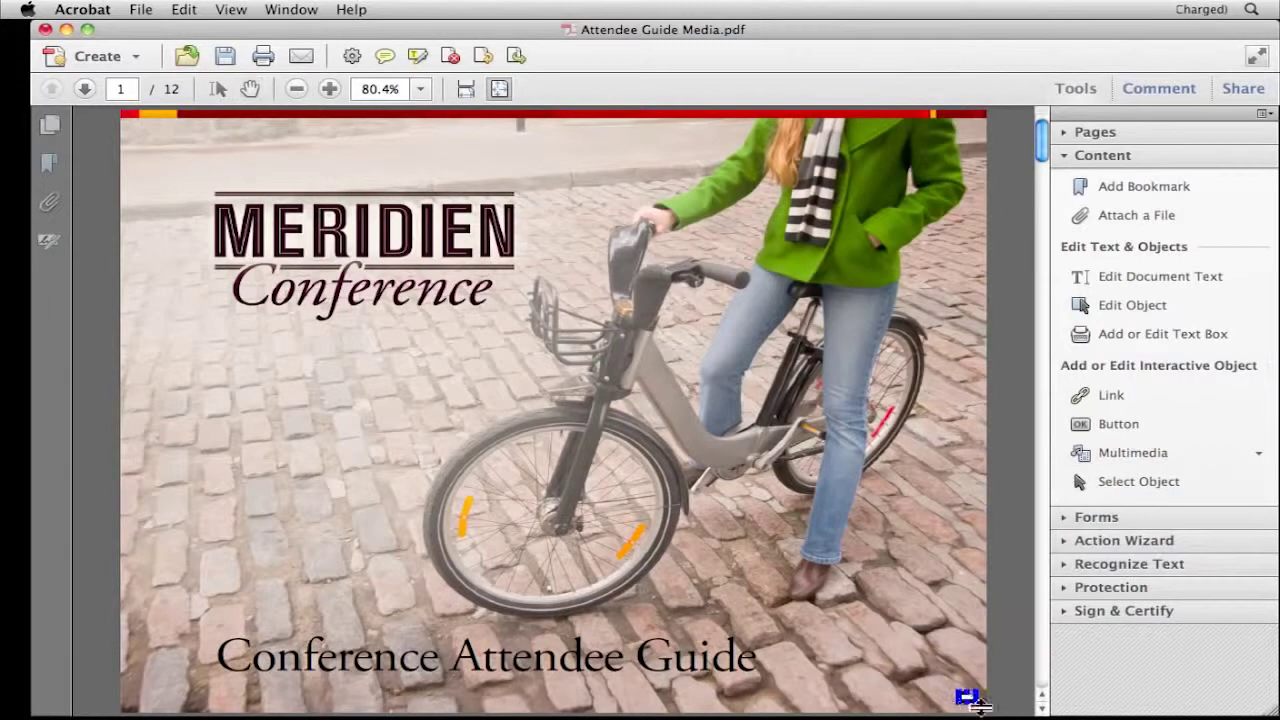
{"action": "left_click", "coordinate": [965, 697]}
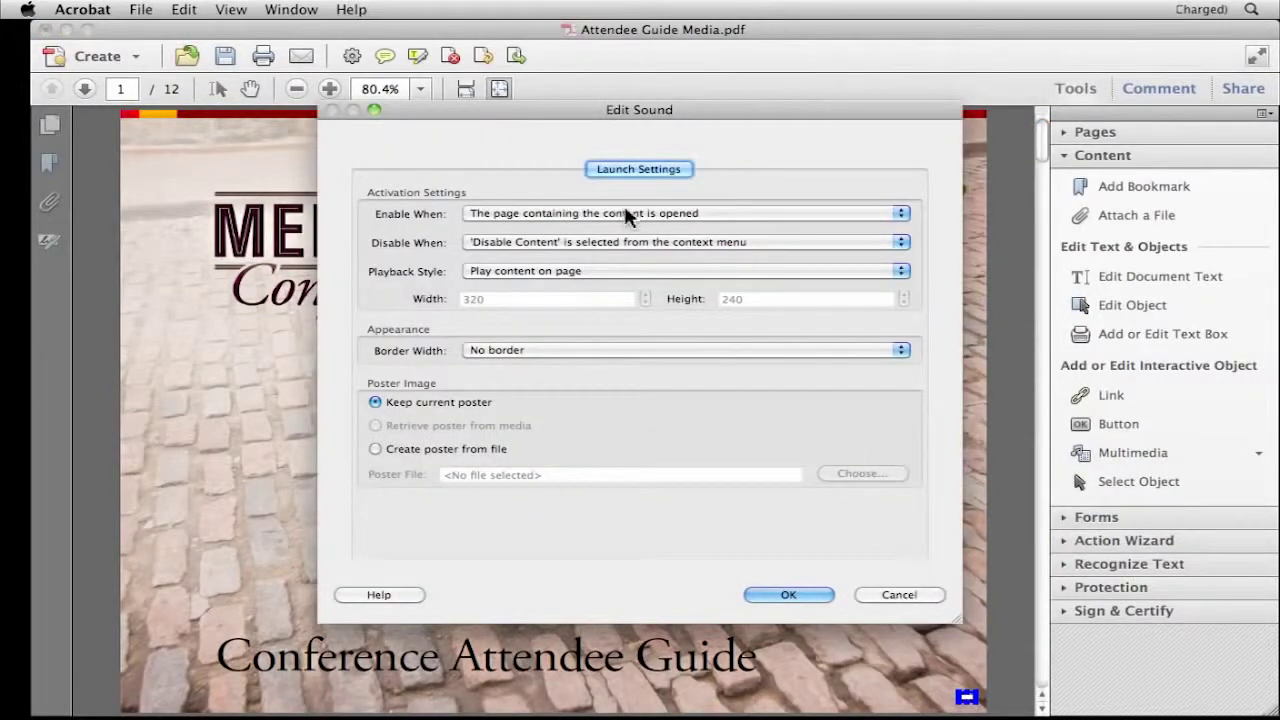
{"action": "left_click", "coordinate": [627, 217]}
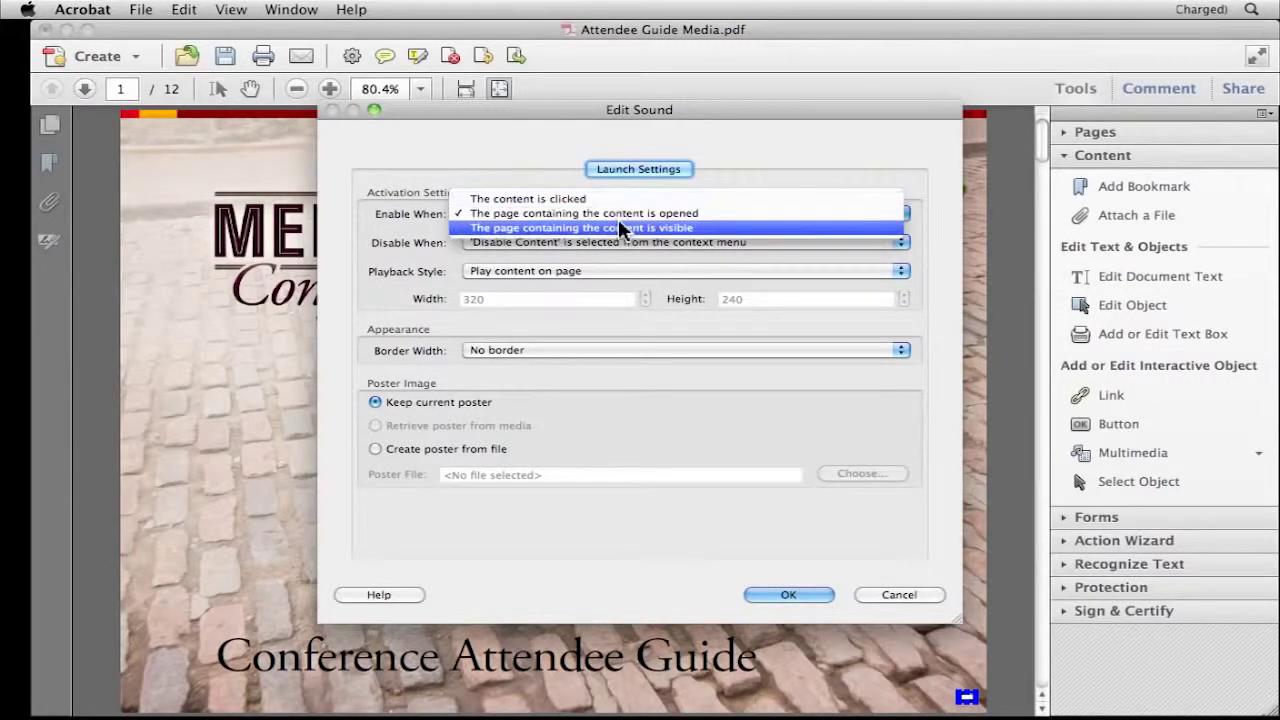
{"action": "left_click", "coordinate": [619, 226]}
{"action": "left_click", "coordinate": [882, 213]}
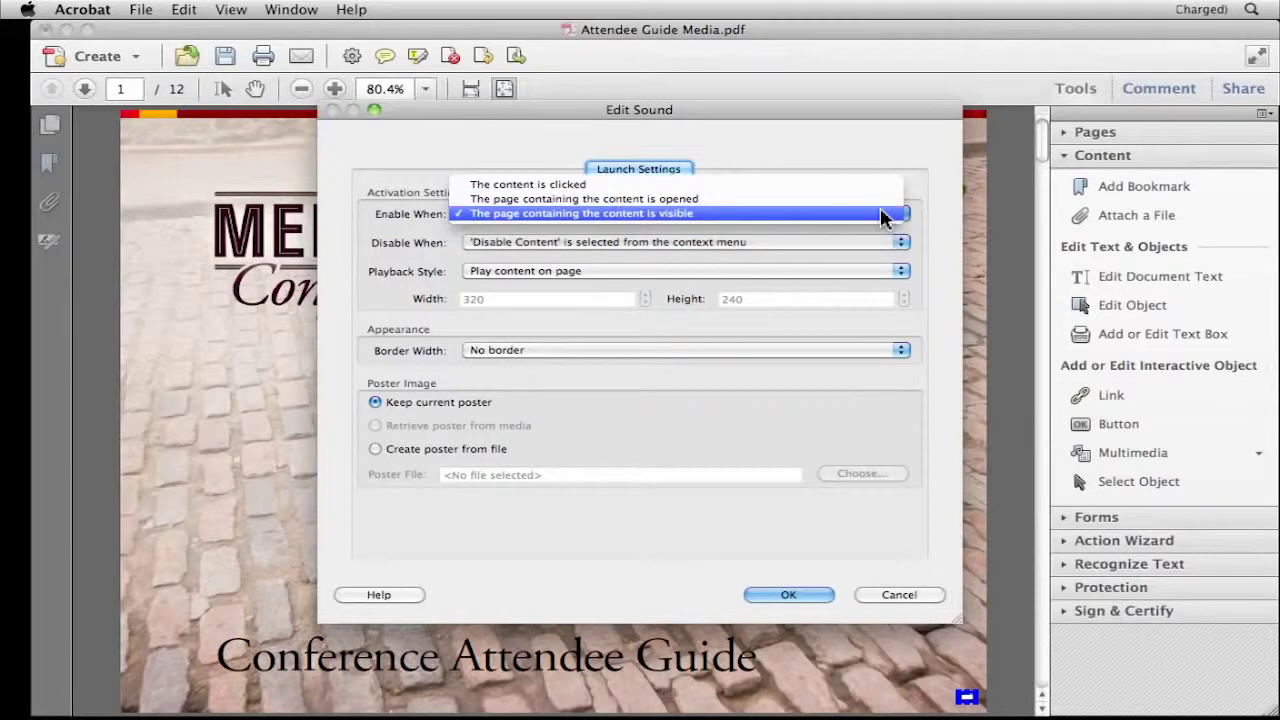
{"action": "left_click", "coordinate": [882, 214]}
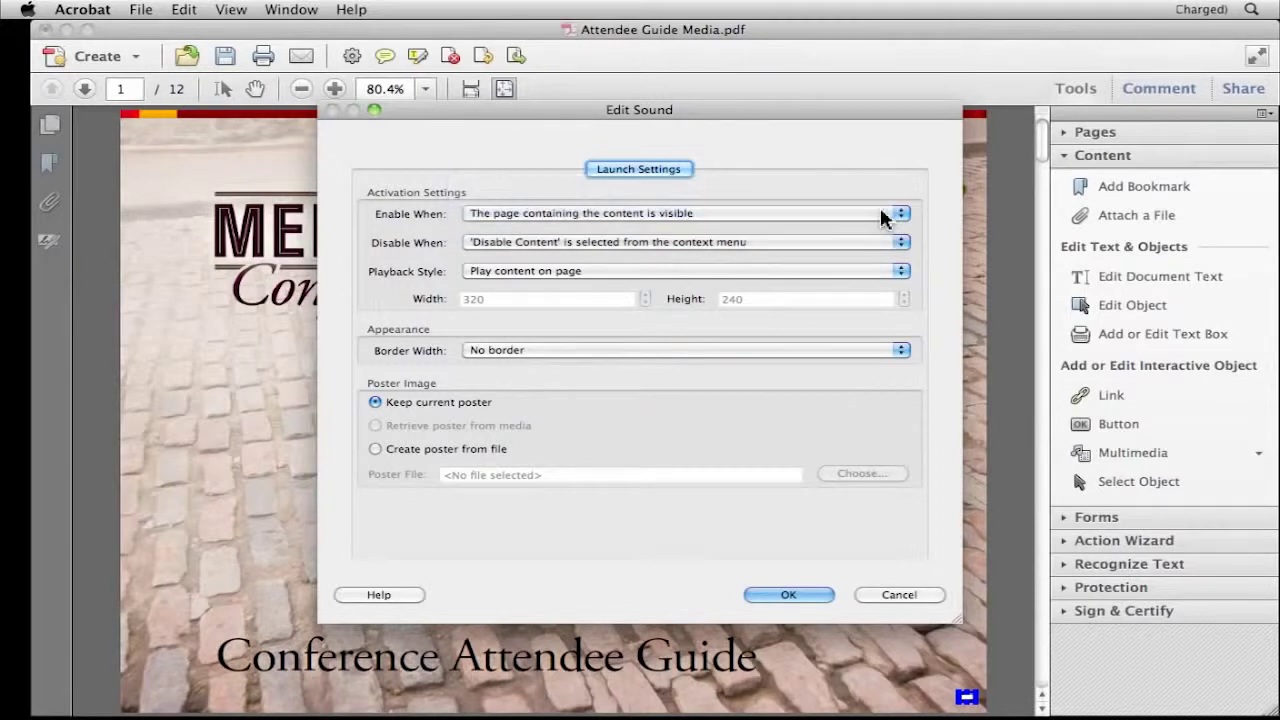
{"action": "left_click", "coordinate": [806, 592]}
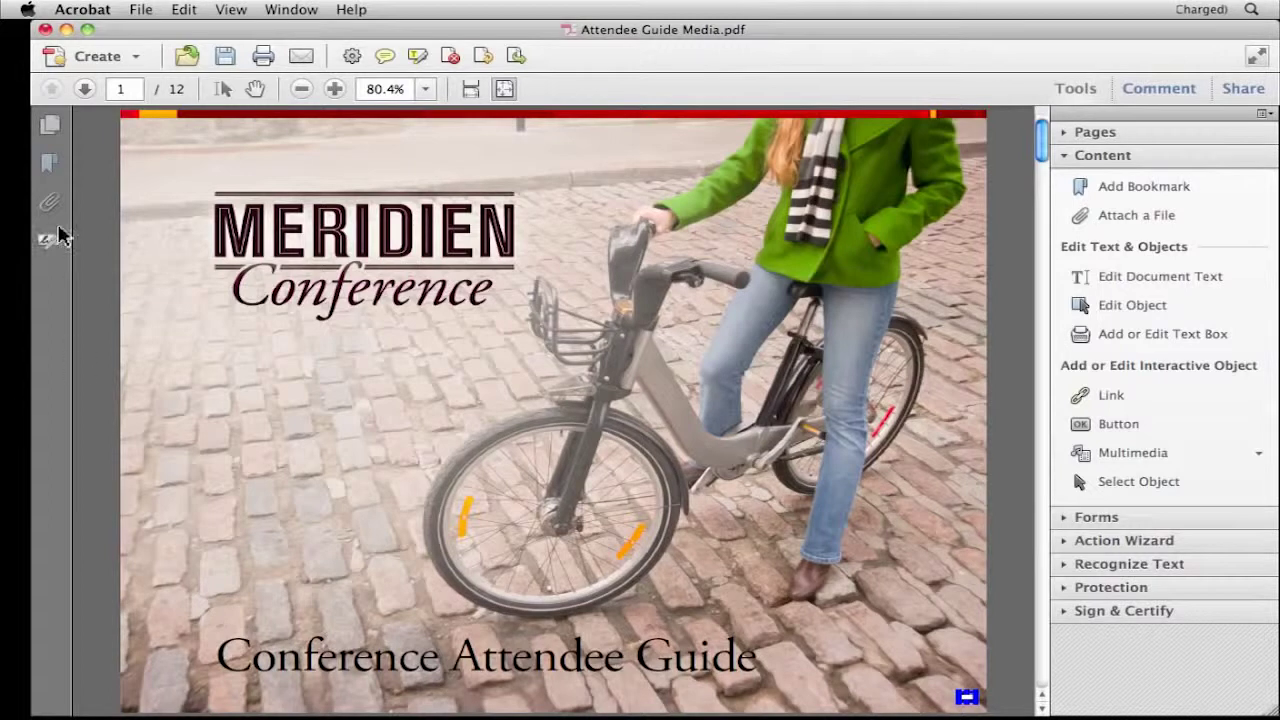
Go to page 12 and start inserting How To Guide.swf from all file types after page 12
{"action": "left_click", "coordinate": [85, 89]}
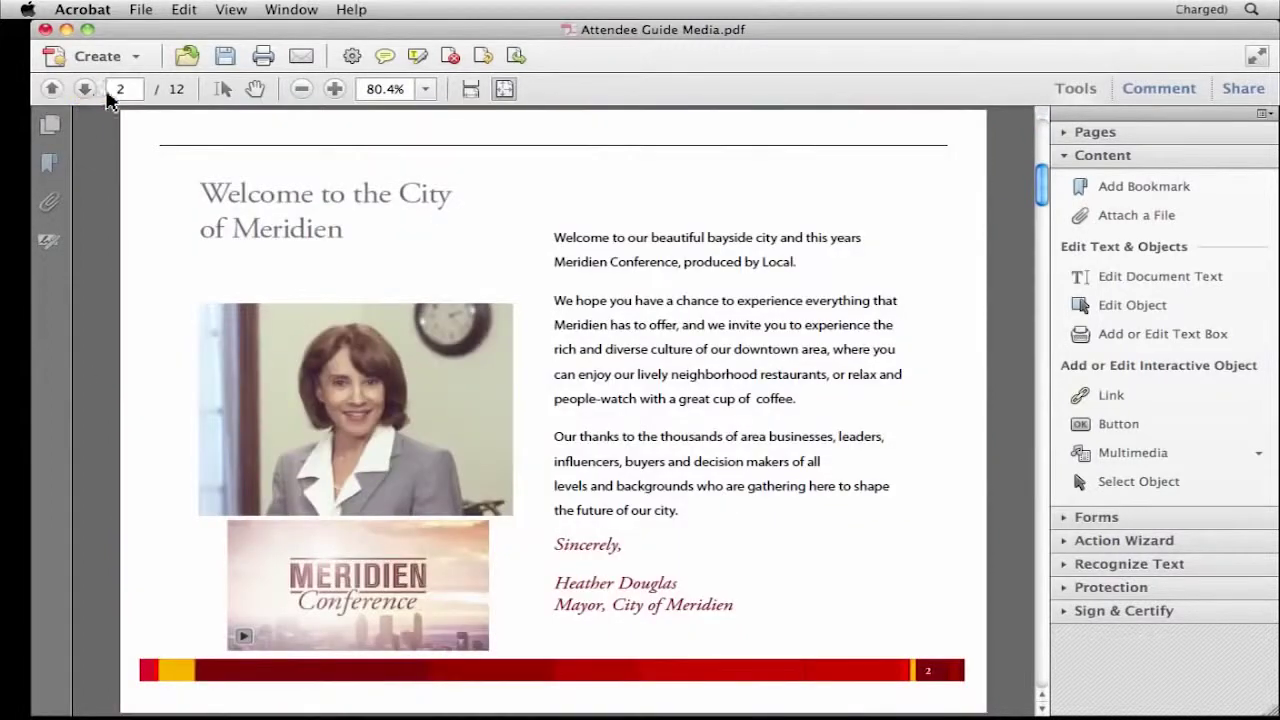
{"action": "left_click", "coordinate": [118, 89]}
{"action": "type", "text": "12"}
{"action": "key", "text": "Return"}
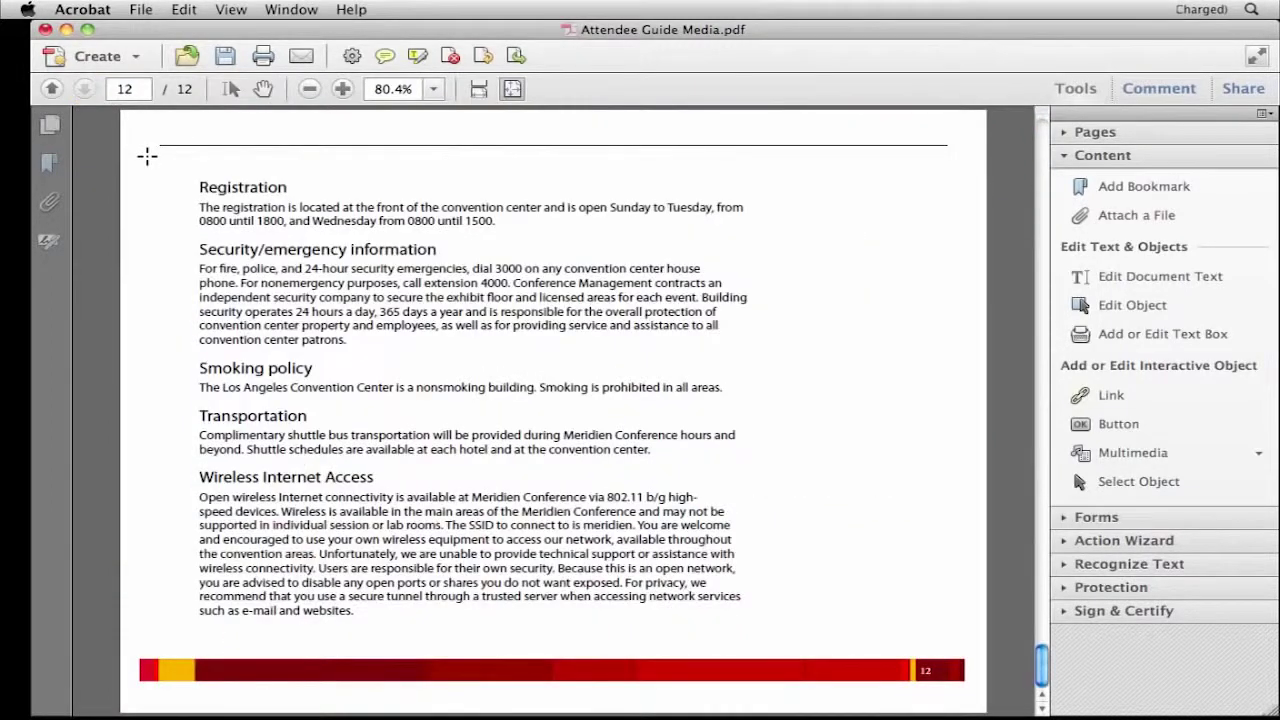
{"action": "left_click", "coordinate": [1069, 156]}
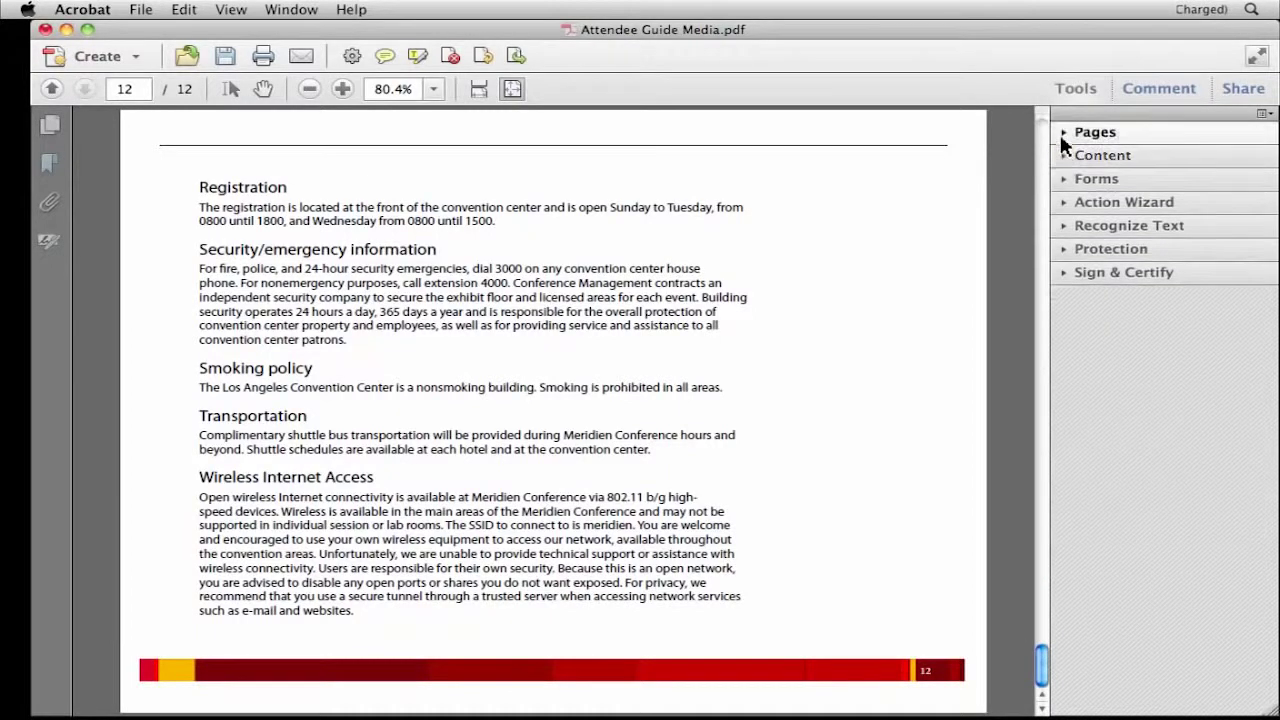
{"action": "left_click", "coordinate": [1062, 133]}
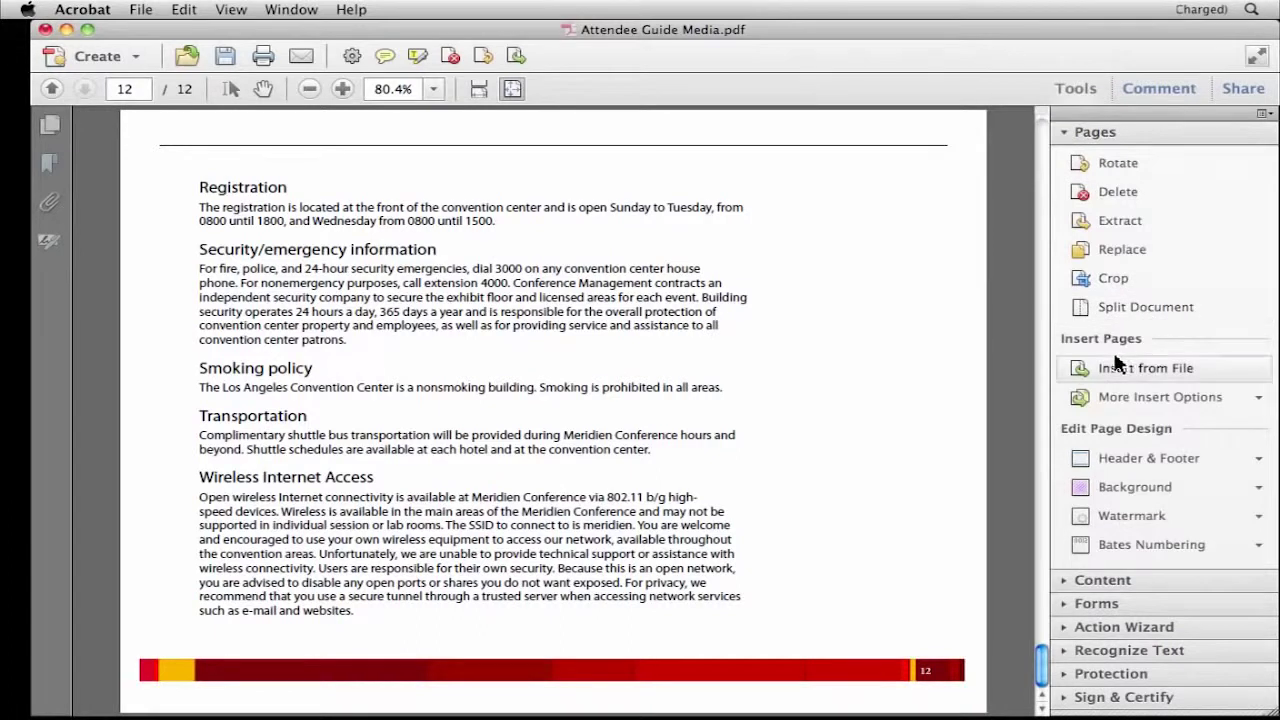
{"action": "left_click", "coordinate": [1150, 368]}
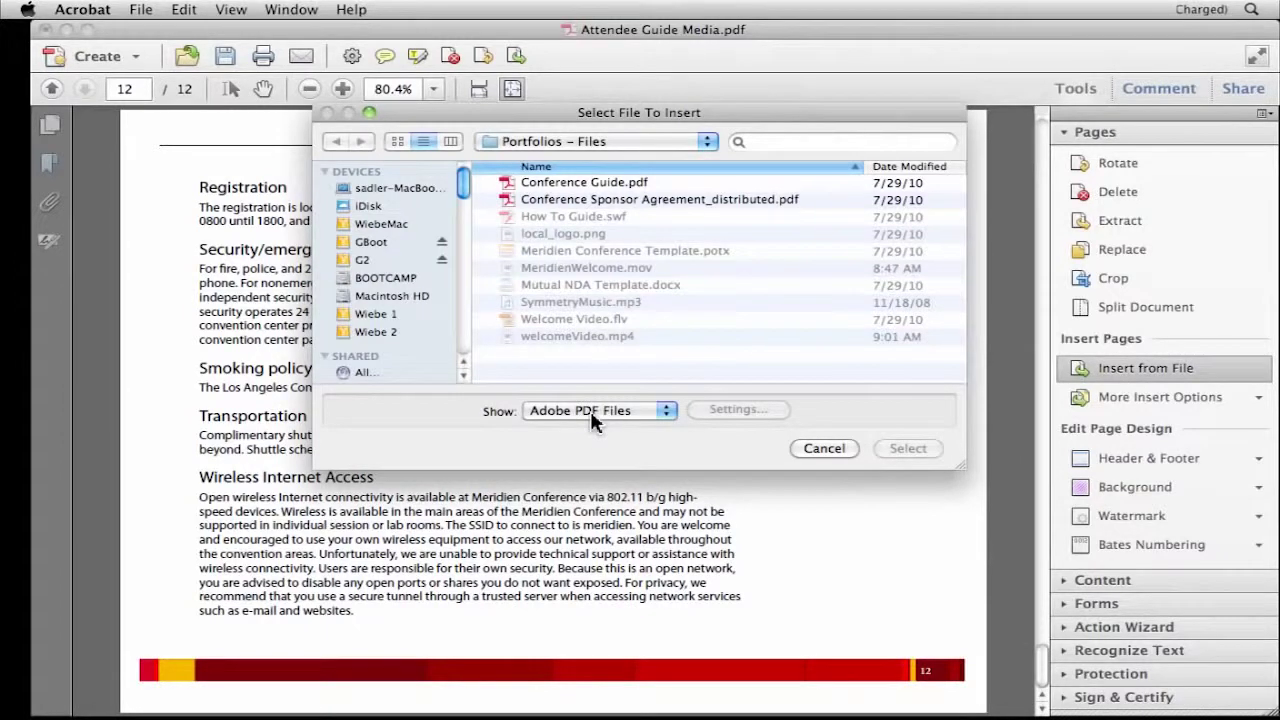
{"action": "left_click", "coordinate": [662, 412]}
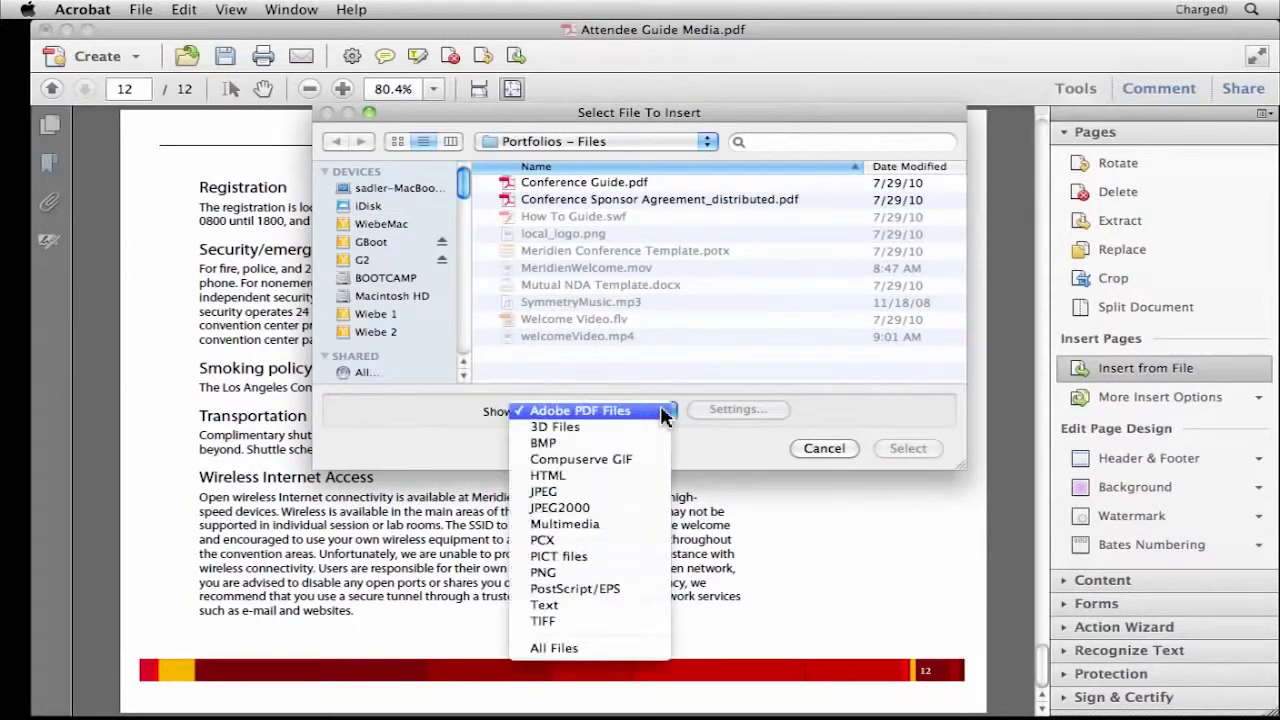
{"action": "left_click", "coordinate": [607, 648]}
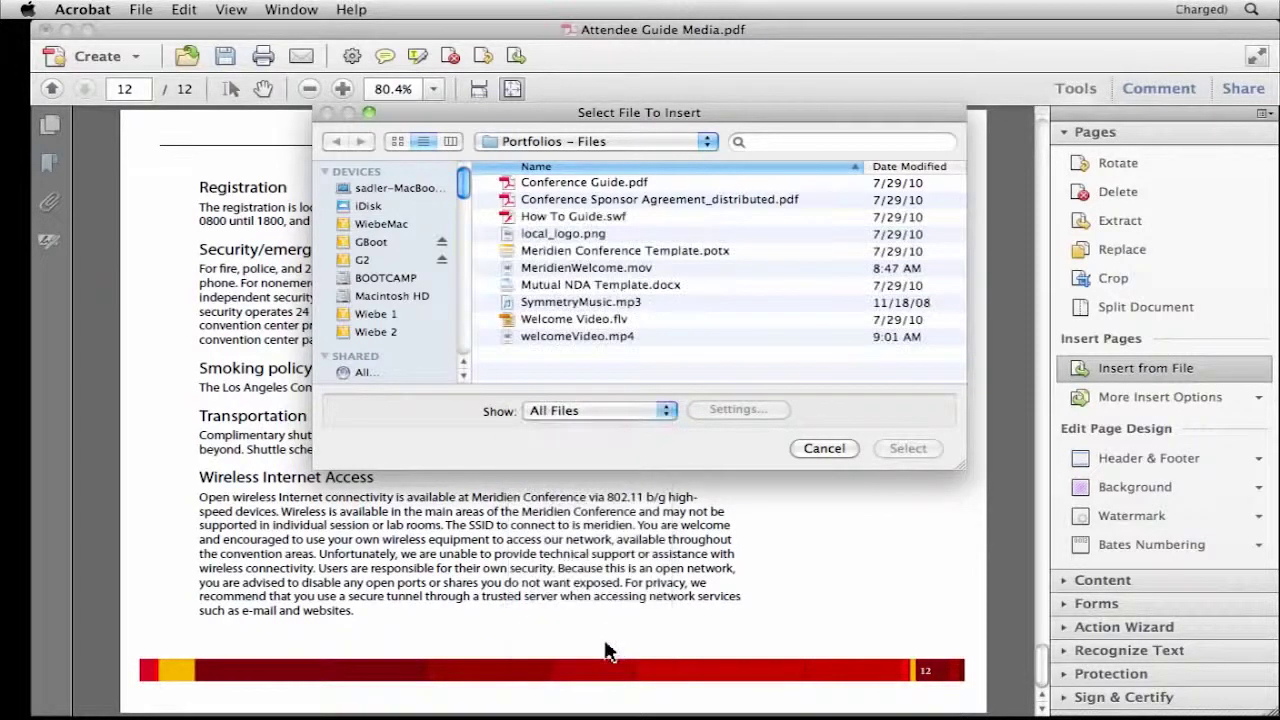
{"action": "left_click", "coordinate": [604, 229]}
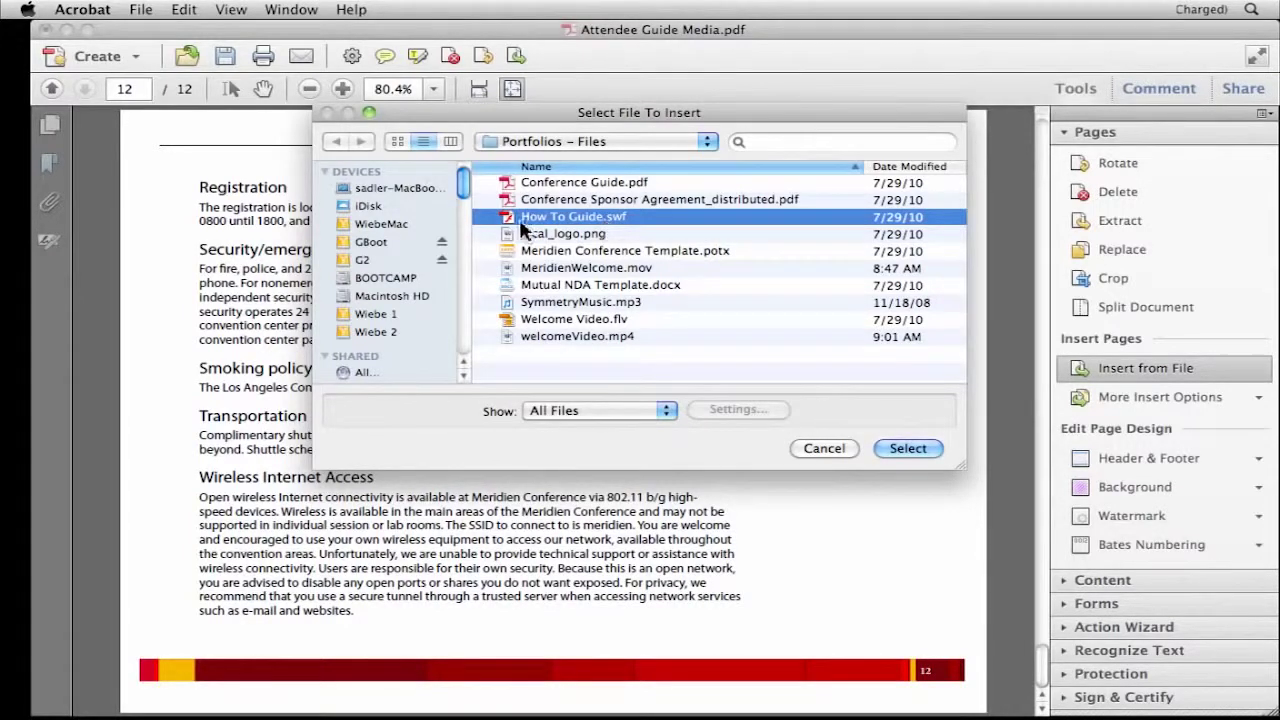
{"action": "left_click", "coordinate": [910, 448]}
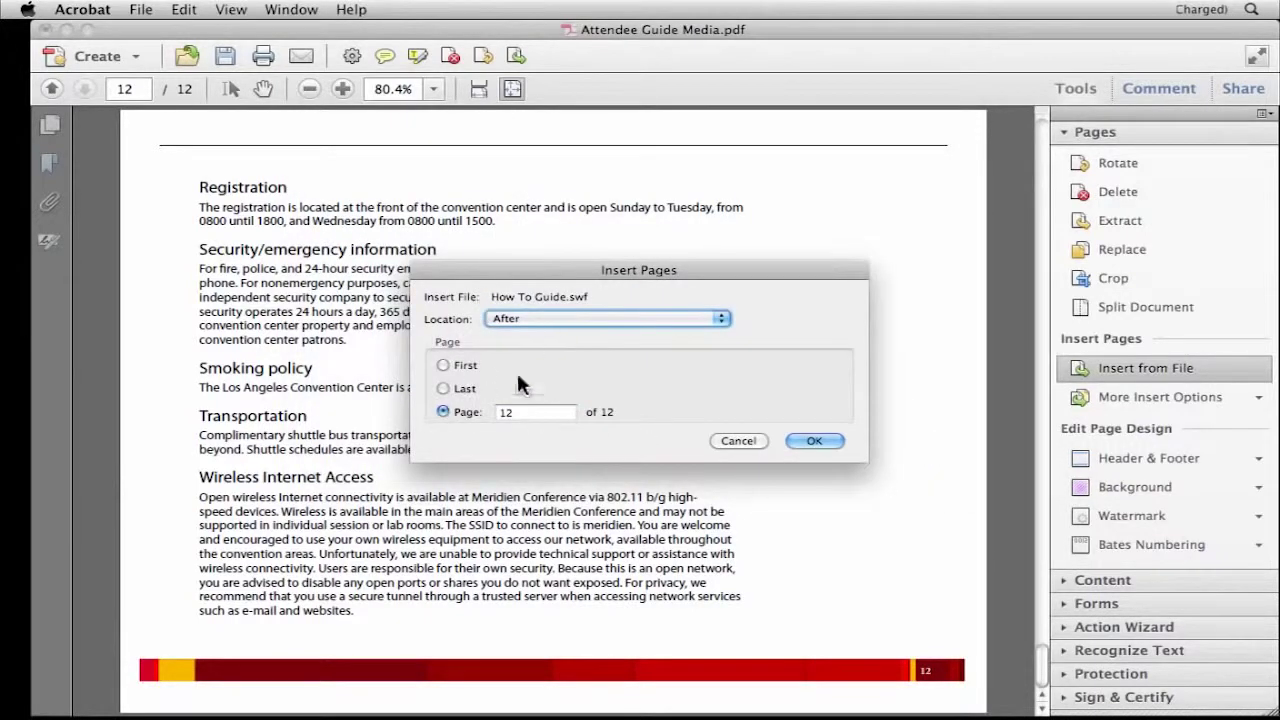
{"action": "left_click", "coordinate": [812, 441]}
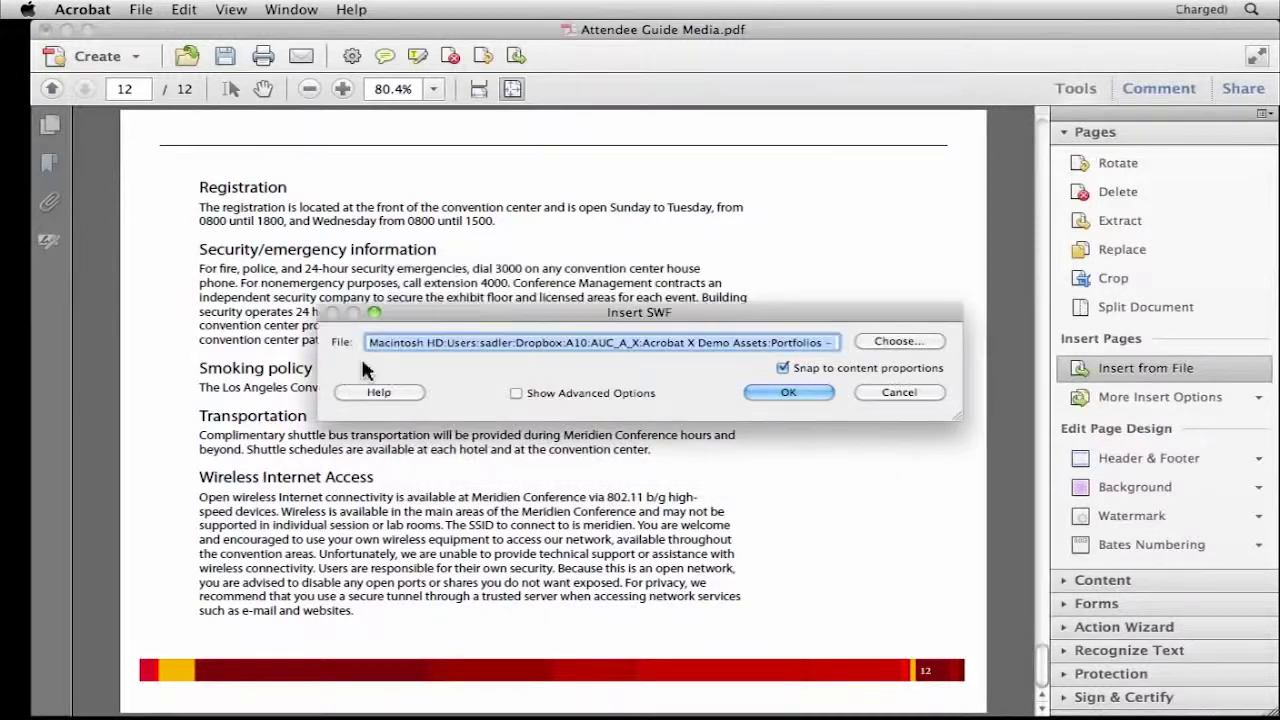
Review the advanced launch, SWF and resource options, and insert the SWF enabled on click and played on the page
{"action": "left_click", "coordinate": [516, 394]}
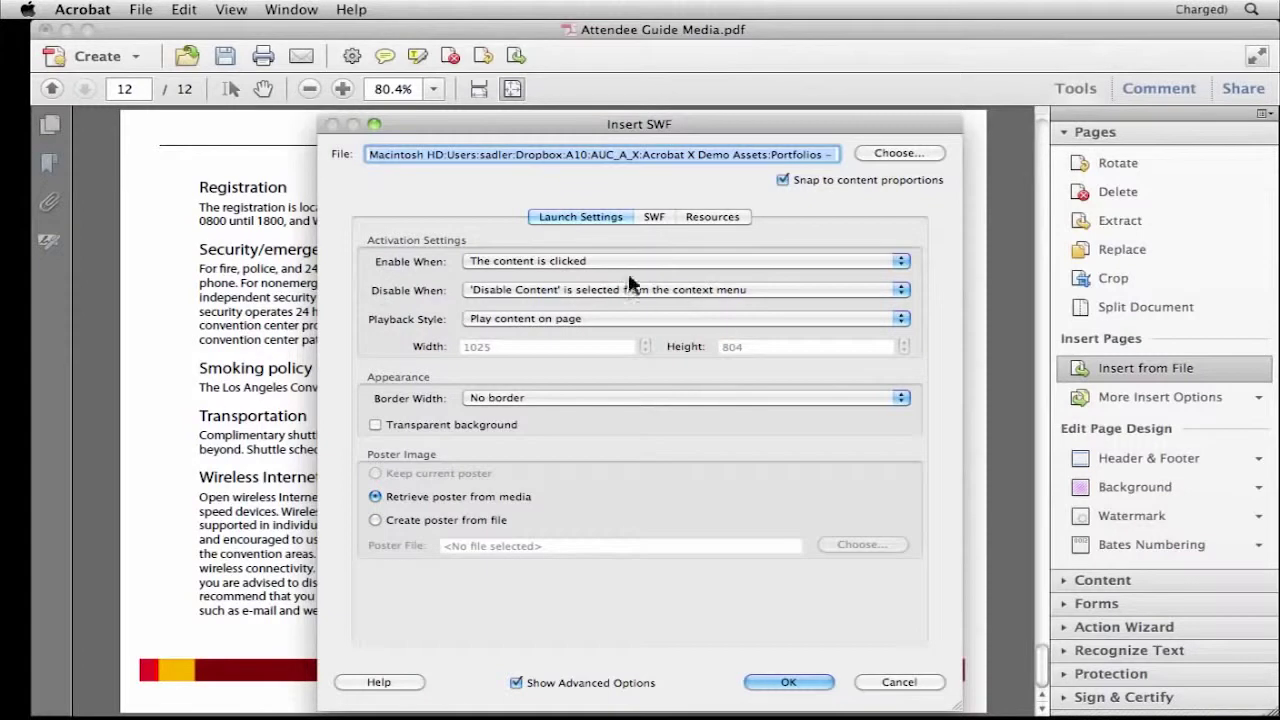
{"action": "left_click", "coordinate": [655, 217]}
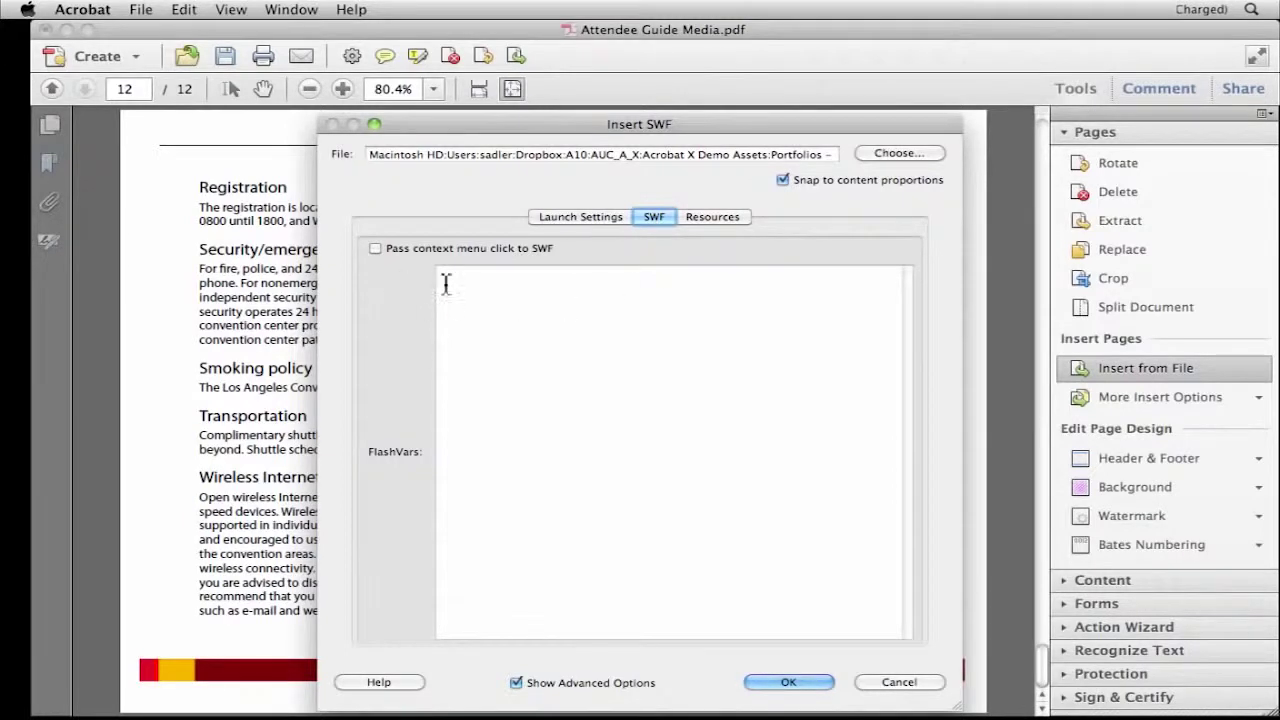
{"action": "left_click", "coordinate": [711, 218]}
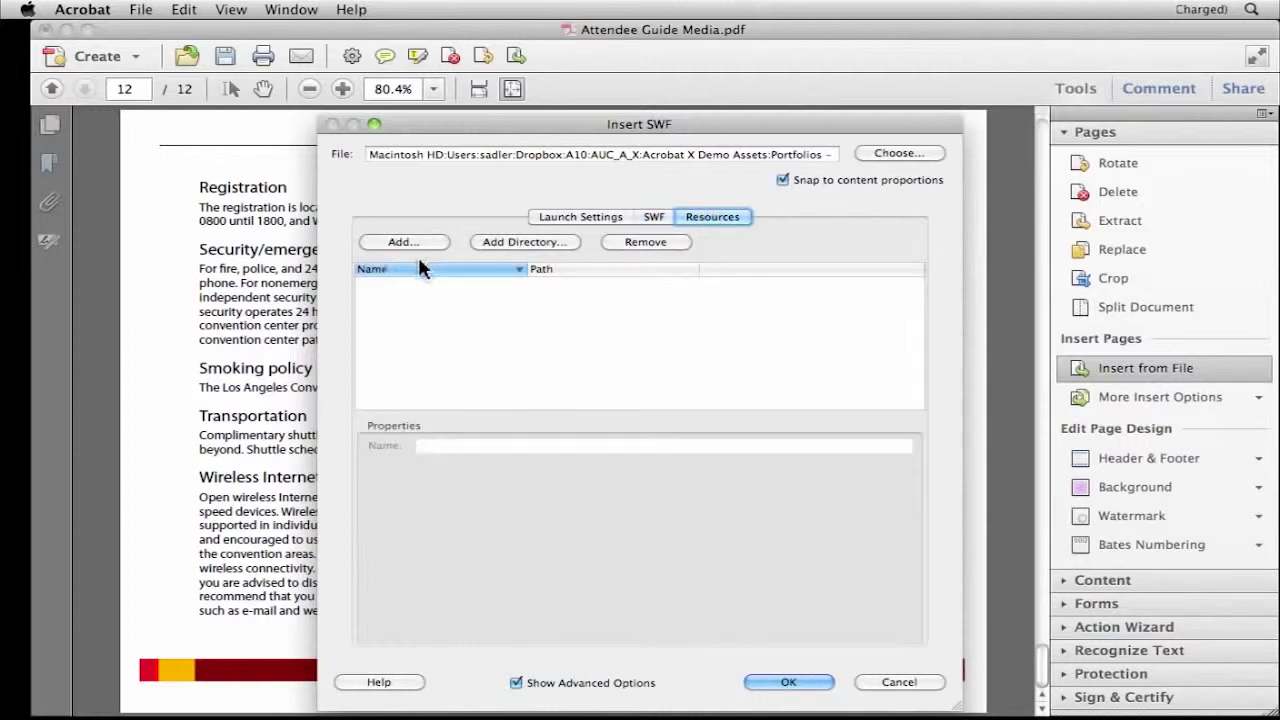
{"action": "left_click", "coordinate": [567, 216]}
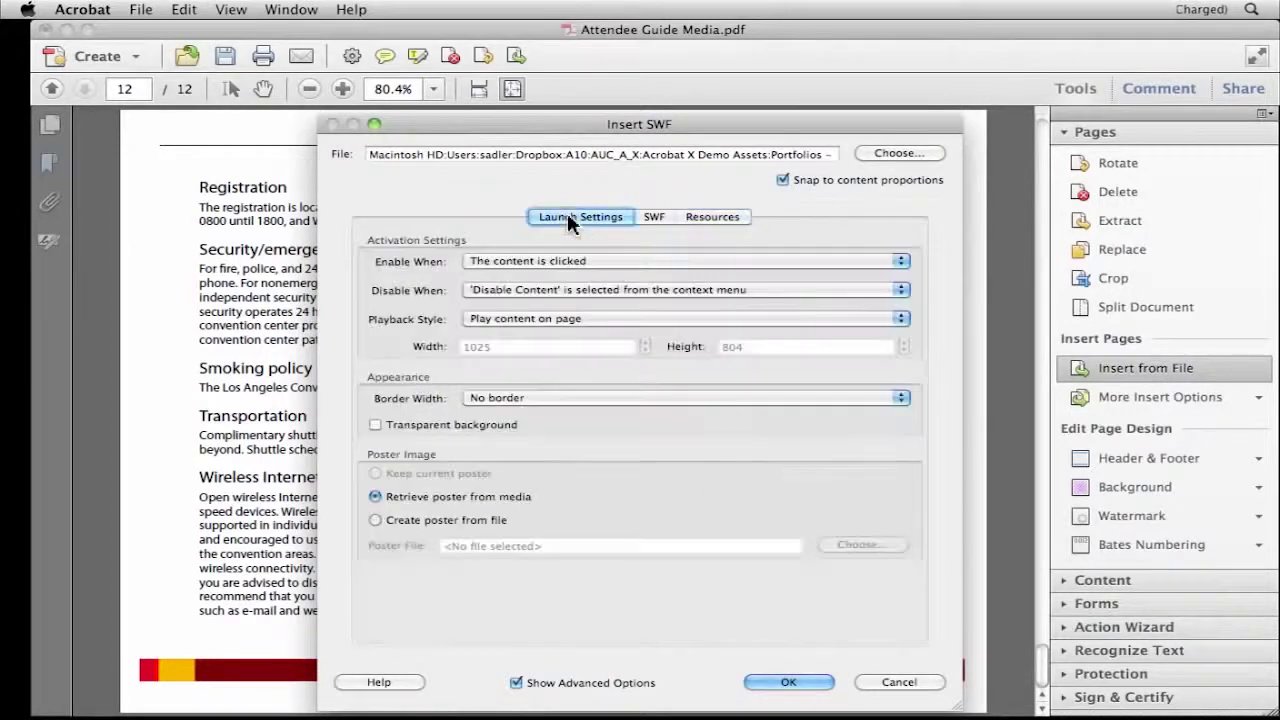
{"action": "left_click", "coordinate": [789, 682]}
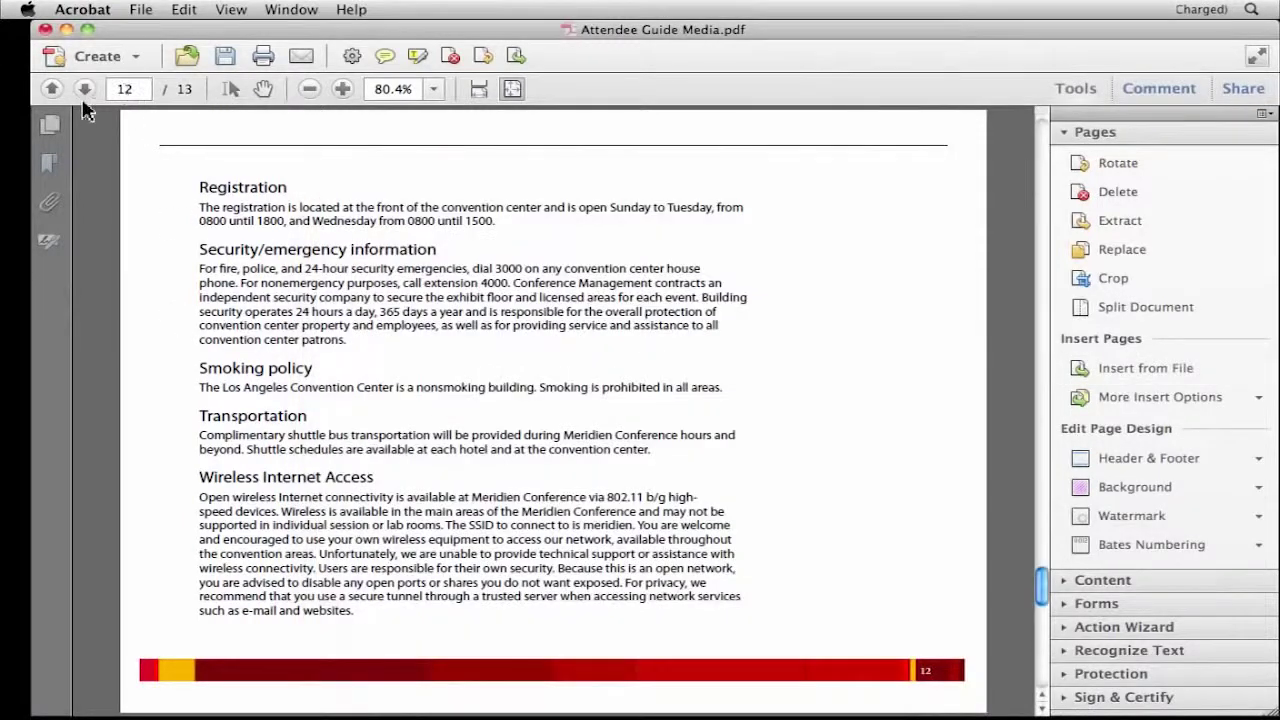
Go to page 13 and play the inserted how-to guide
{"action": "left_click", "coordinate": [85, 89]}
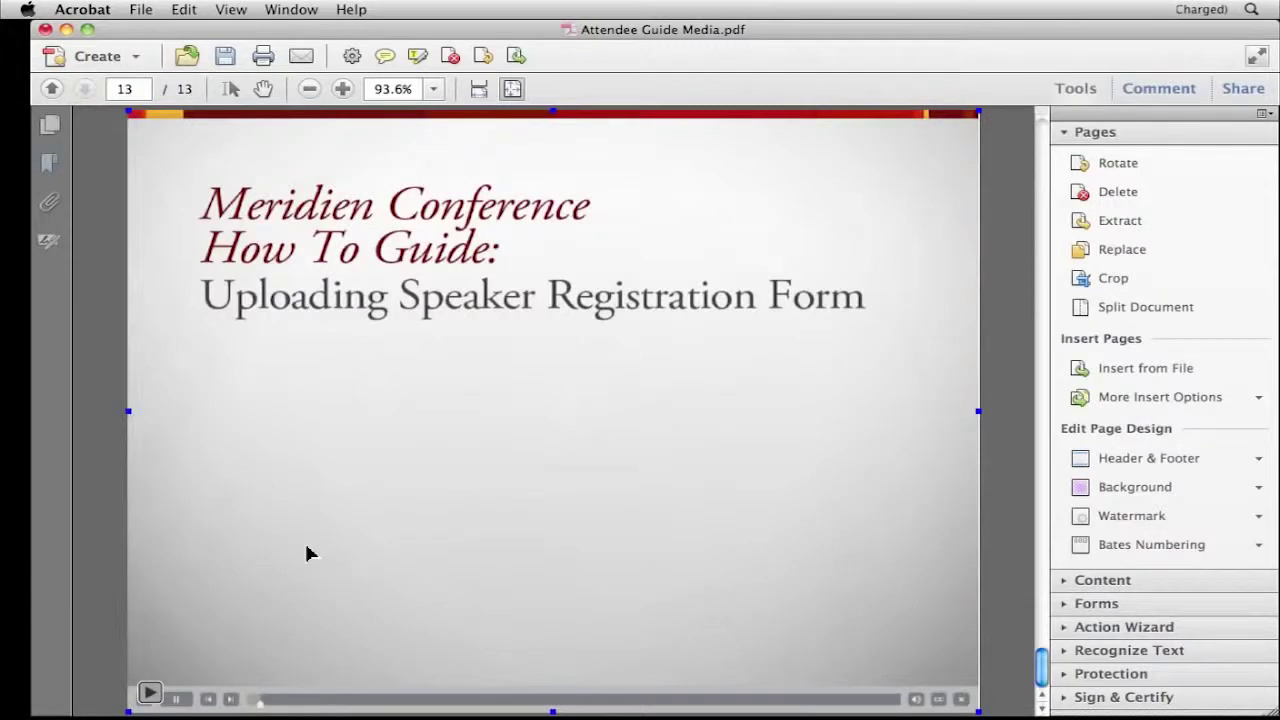
{"action": "left_click", "coordinate": [150, 690]}
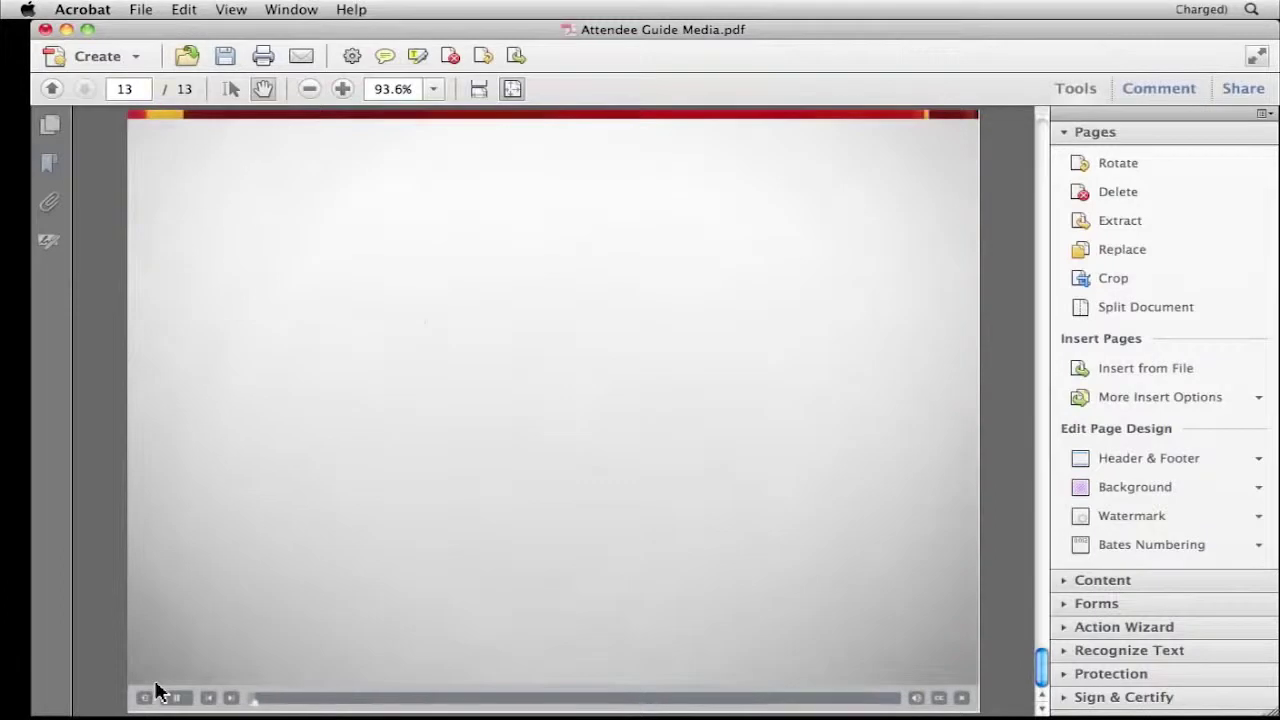